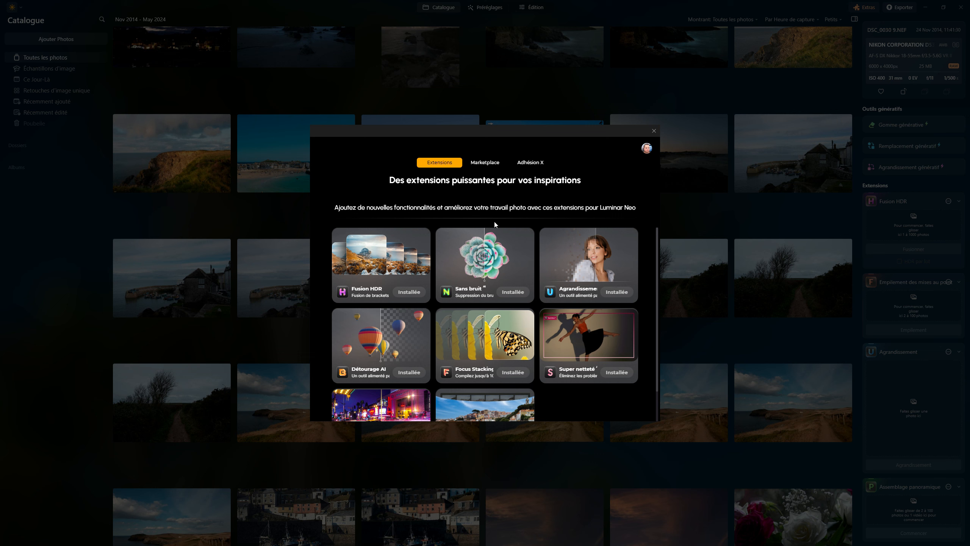
- Browse the Préréglages offered in the Marketplace, including Sérénité de la Sardaigne and Locomotive à Vapeur, and close the store
left_click(496, 164)
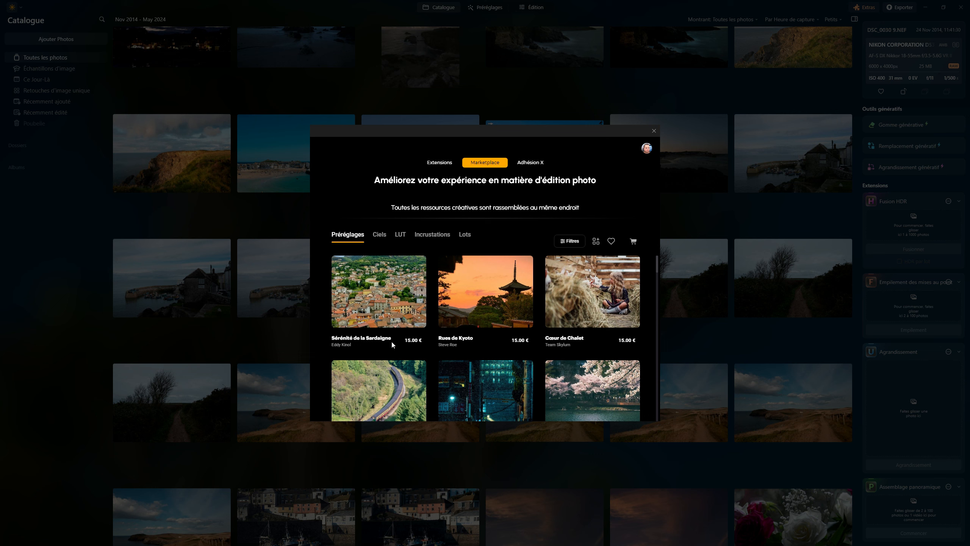
scroll(365, 301, "down", 1)
scroll(366, 300, "down", 1)
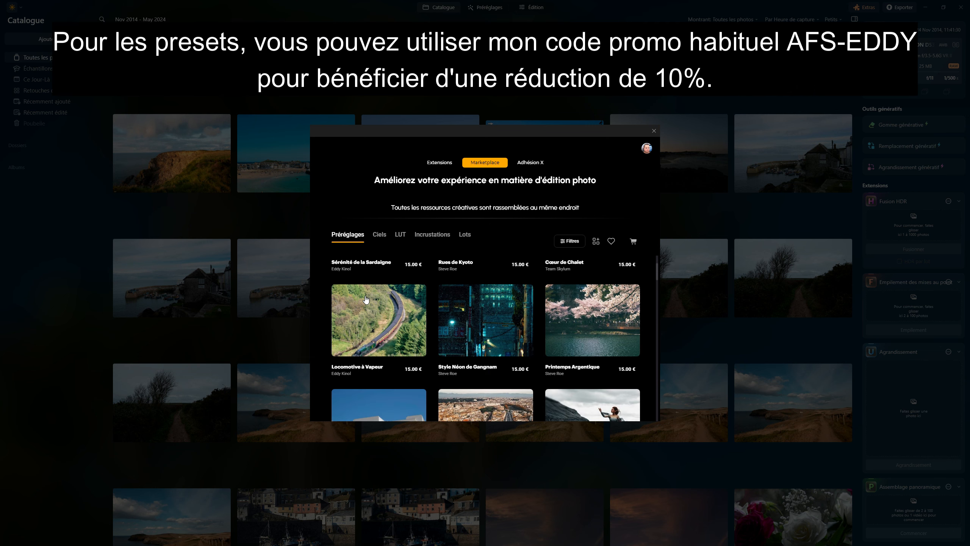
scroll(384, 335, "down", 10)
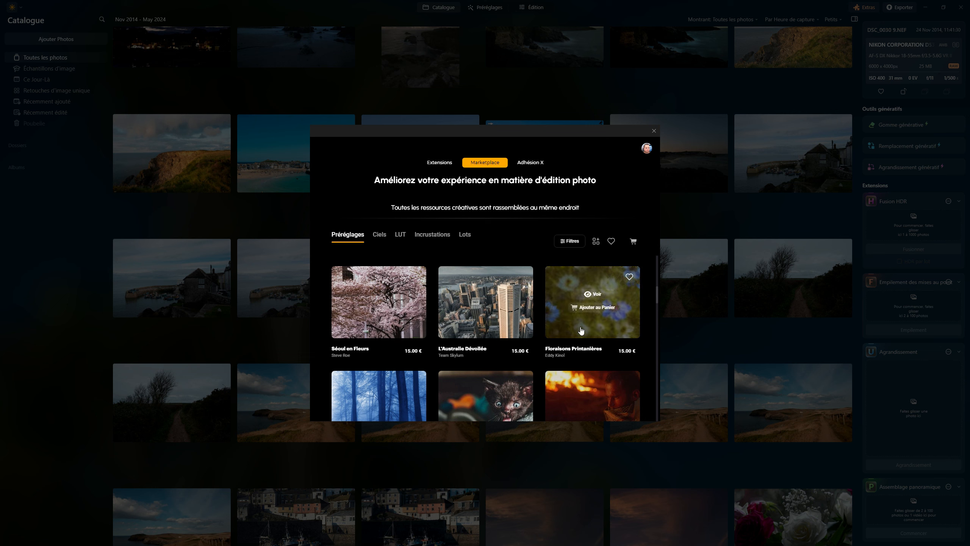
scroll(482, 341, "down", 2)
scroll(482, 342, "down", 2)
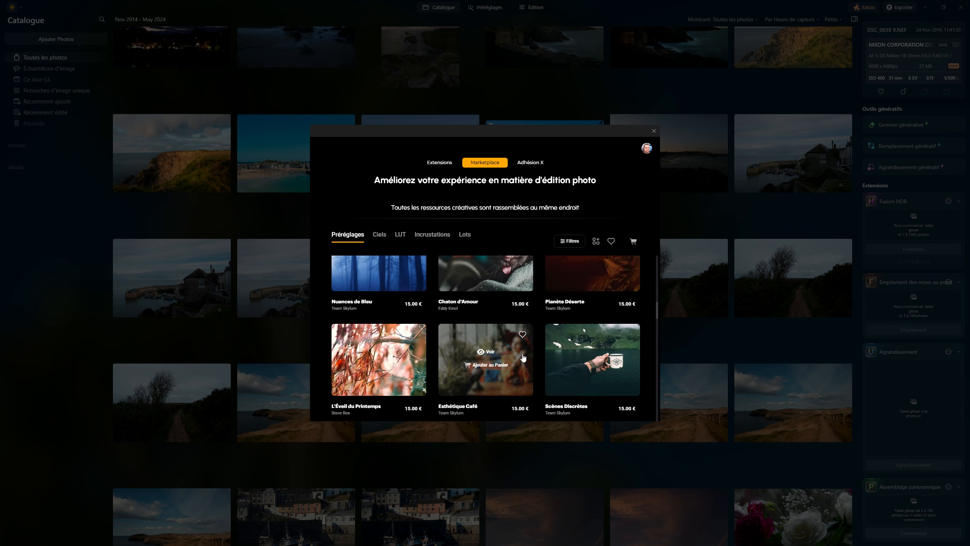
scroll(511, 339, "up", 15)
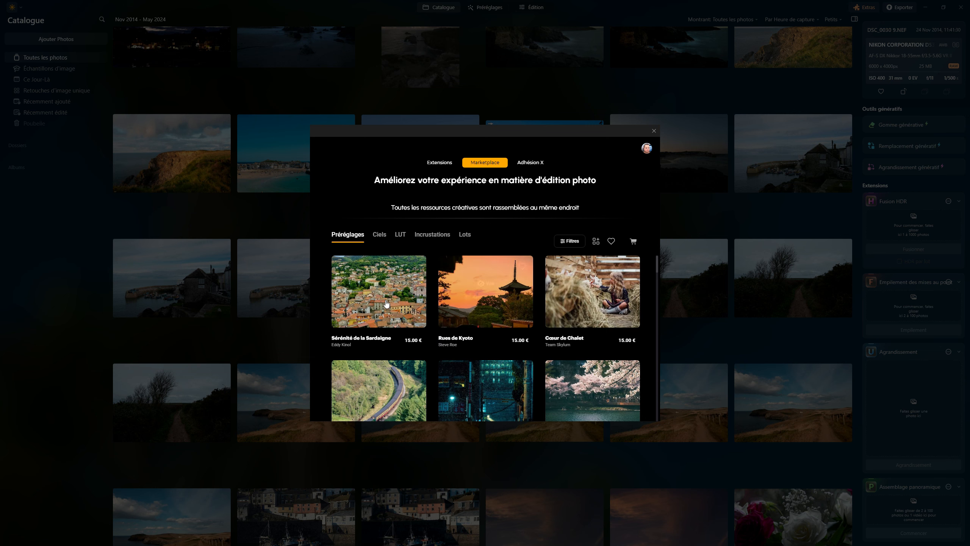
scroll(387, 306, "down", 1)
mouse_move(395, 368)
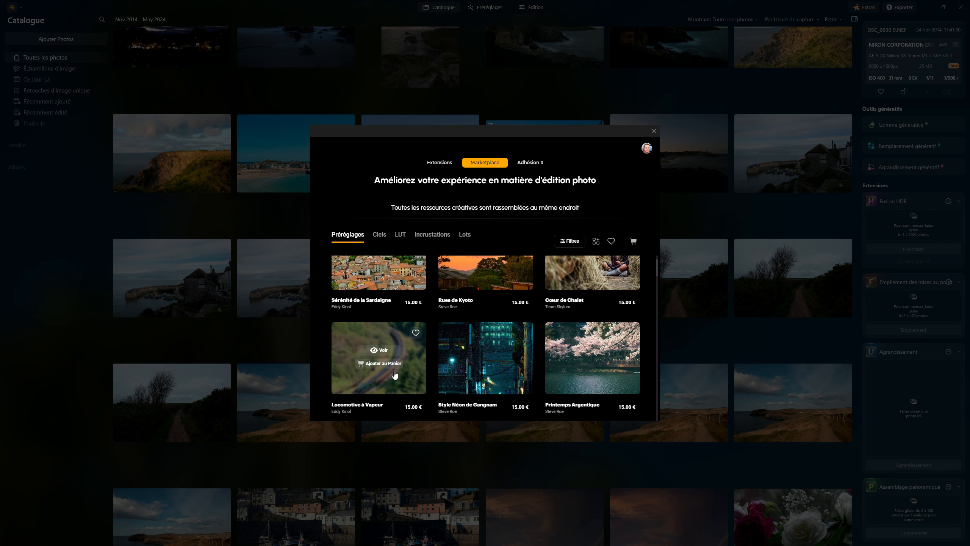
scroll(396, 367, "up", 1)
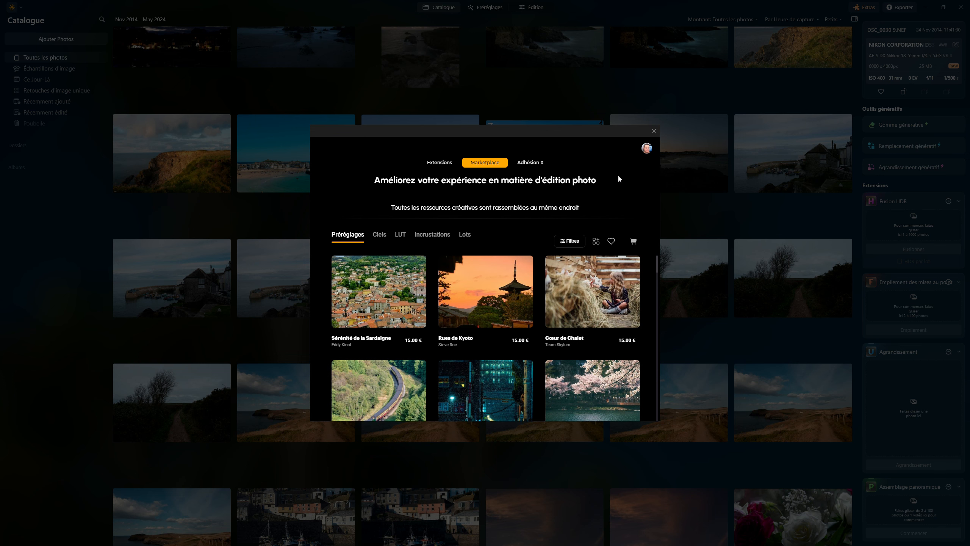
left_click(654, 131)
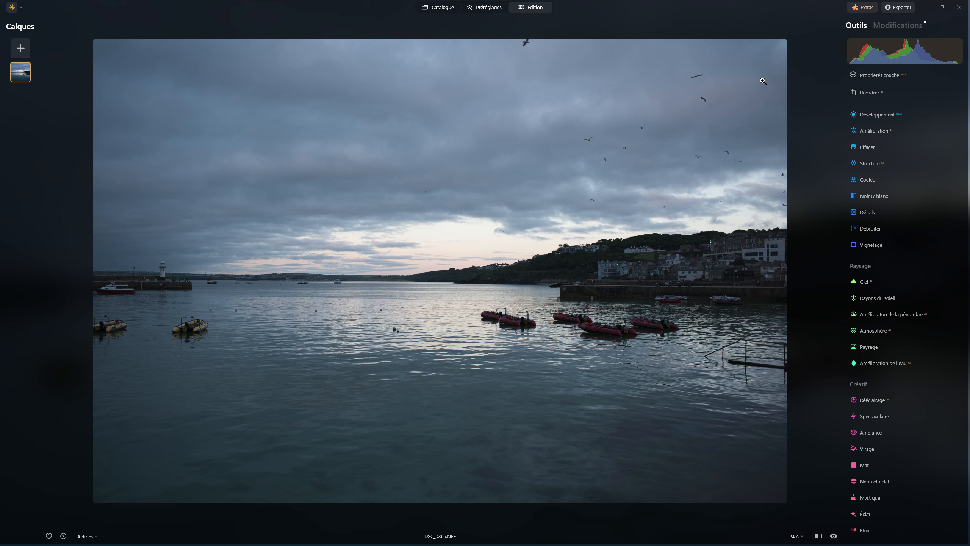
- In Développement, enable automatic distortion correction and chromatic aberration correction for the harbour photo
left_click(867, 114)
scroll(924, 279, "down", 5)
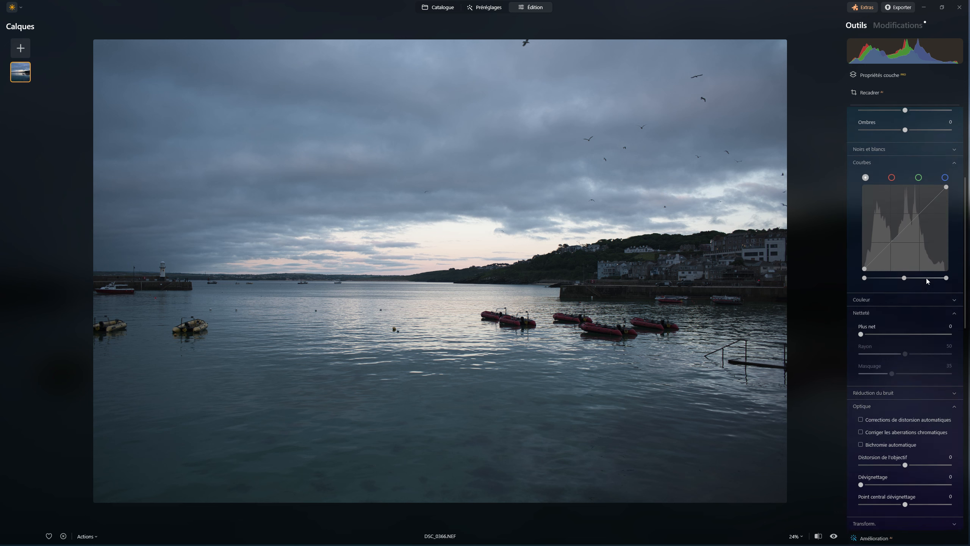
left_click(860, 369)
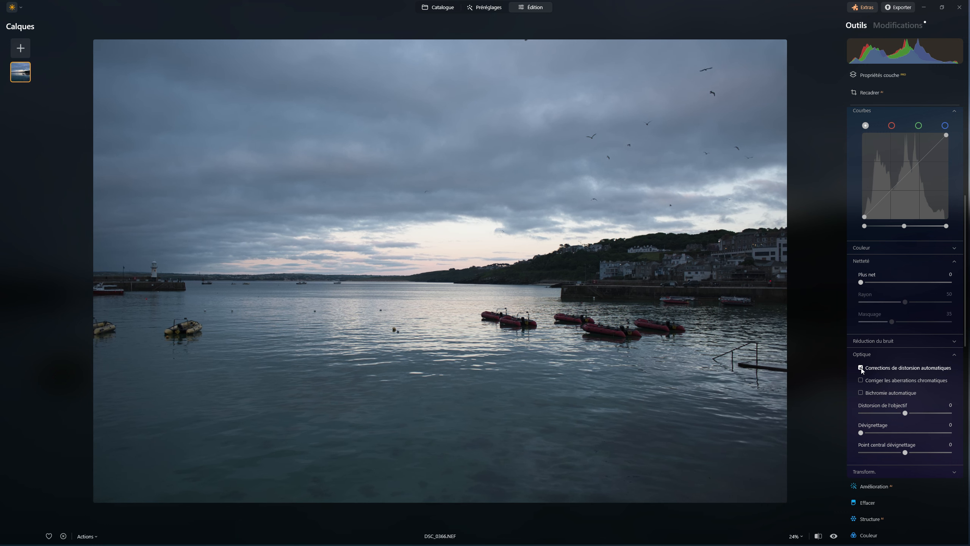
left_click(860, 380)
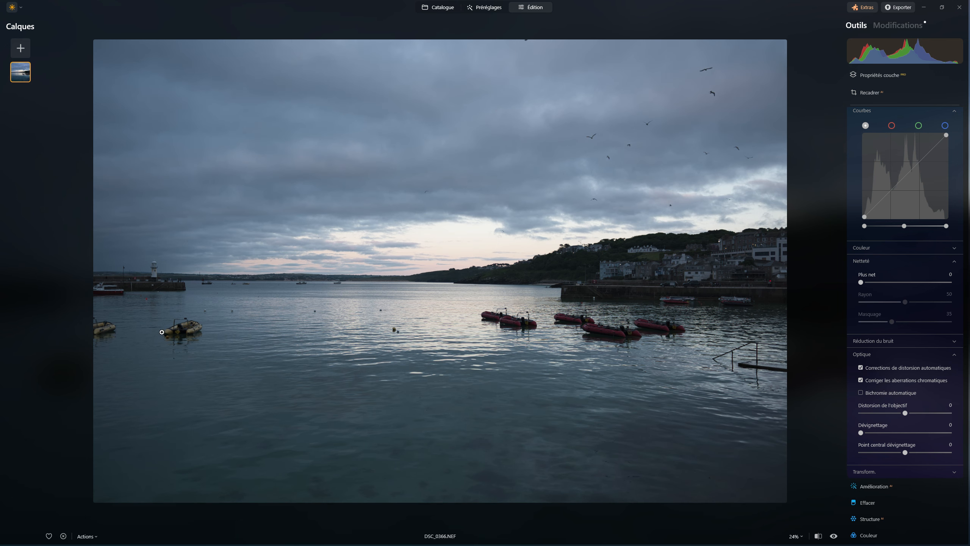
- Inspect the yellow boat at 100%, set the sharpening (Plus net) to 32, and return to the full view
left_click(184, 343)
left_click_drag(183, 343, 406, 277)
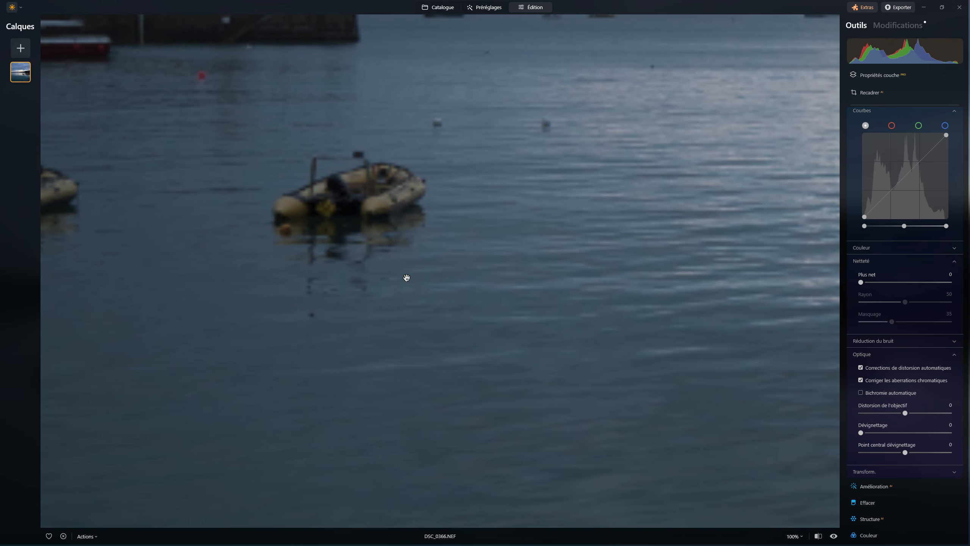
left_click_drag(861, 282, 891, 283)
double_click(440, 271)
- Set Hautes lum. to -25 and Ombres to 23, and pull the curve's white and black points slightly inward
scroll(906, 259, "up", 5)
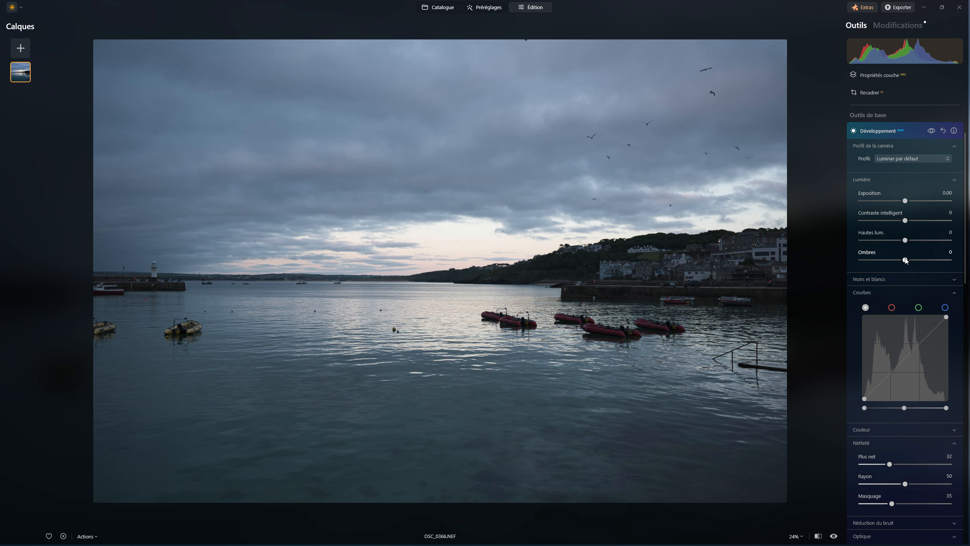
left_click_drag(906, 260, 894, 240)
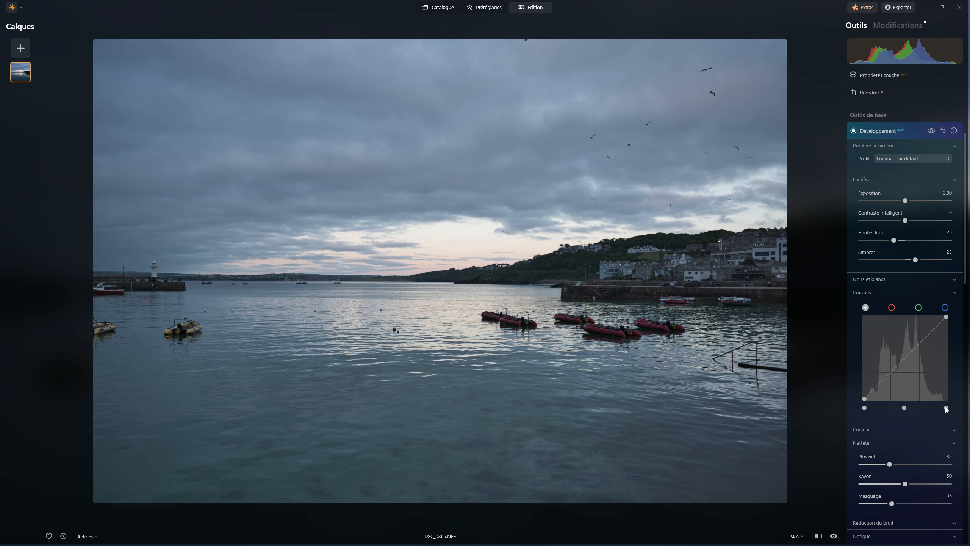
left_click_drag(946, 409, 945, 409)
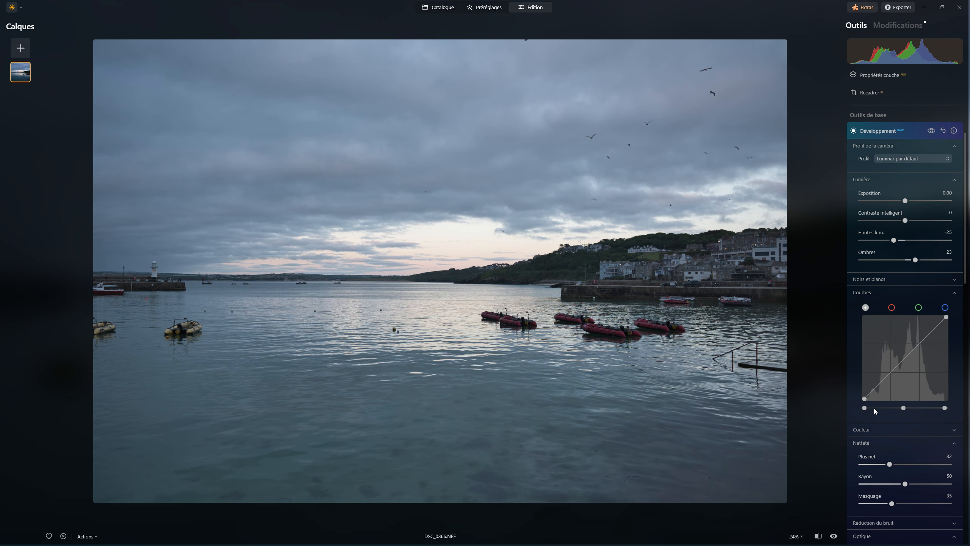
left_click_drag(867, 408, 869, 409)
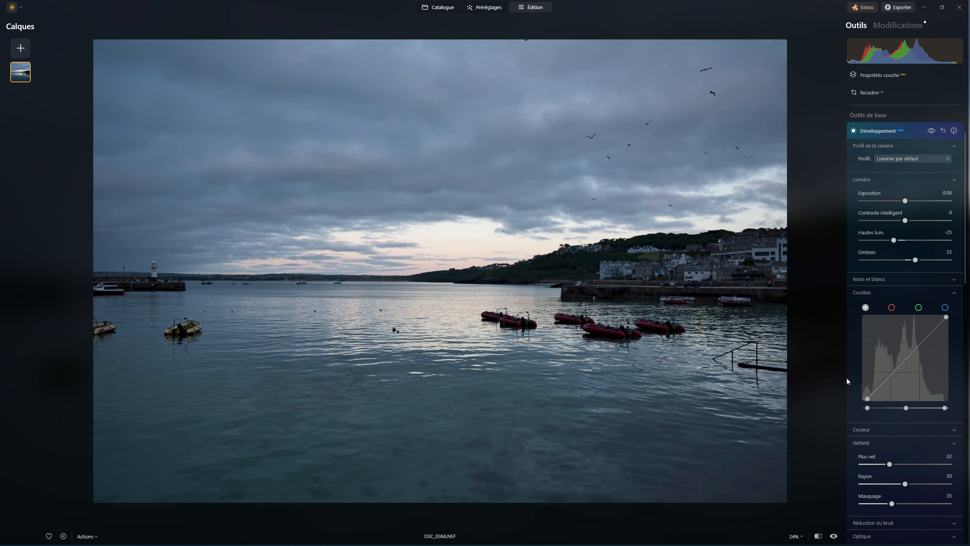
left_click(881, 130)
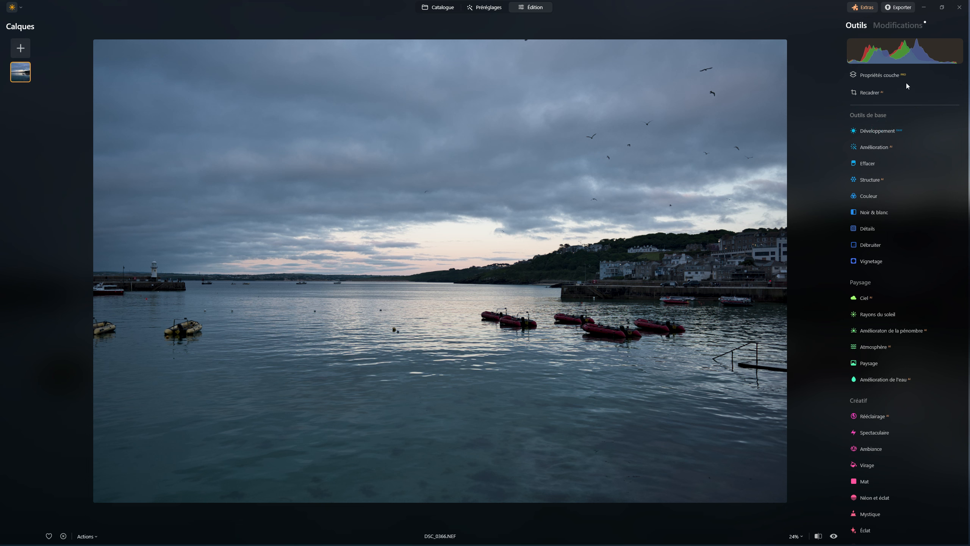
- Straighten the photo with Recadrer's automatic horizon alignment, keeping the Originale ratio
left_click(878, 91)
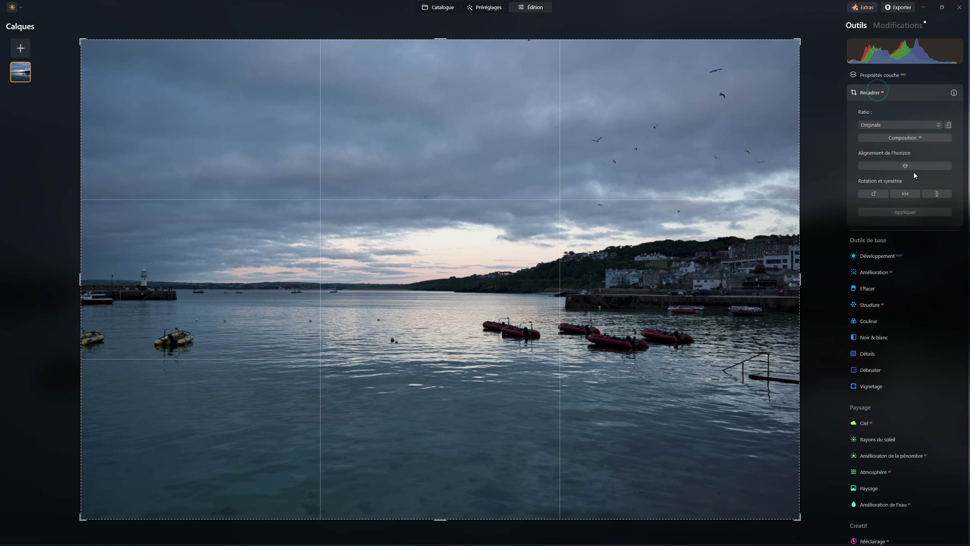
left_click_drag(905, 164, 906, 166)
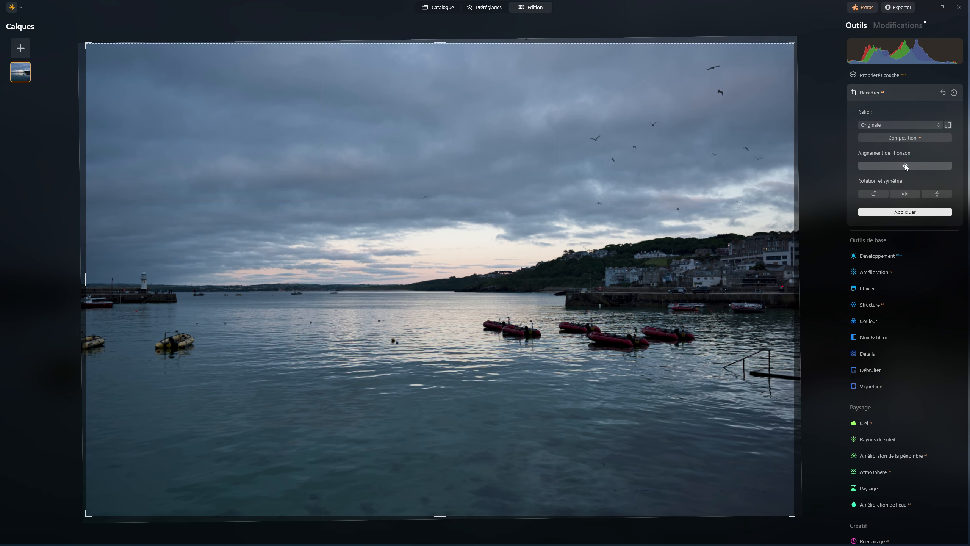
left_click(889, 94)
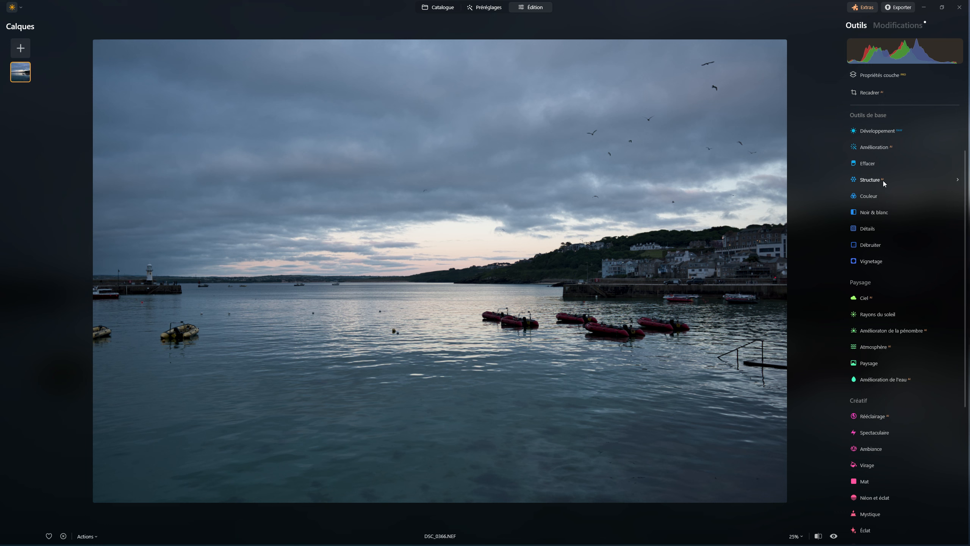
- In the Couleur tool, set Saturation to 41 and Vibrance to 28
left_click(875, 196)
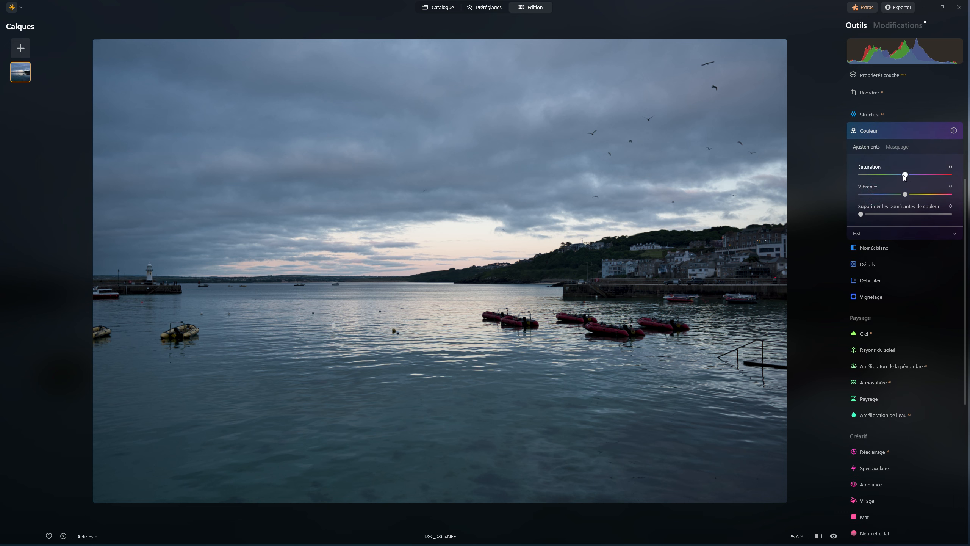
mouse_move(905, 176)
left_mouse_down()
mouse_move(925, 176)
mouse_move(924, 196)
mouse_move(933, 195)
mouse_move(898, 188)
mouse_move(917, 190)
left_mouse_up()
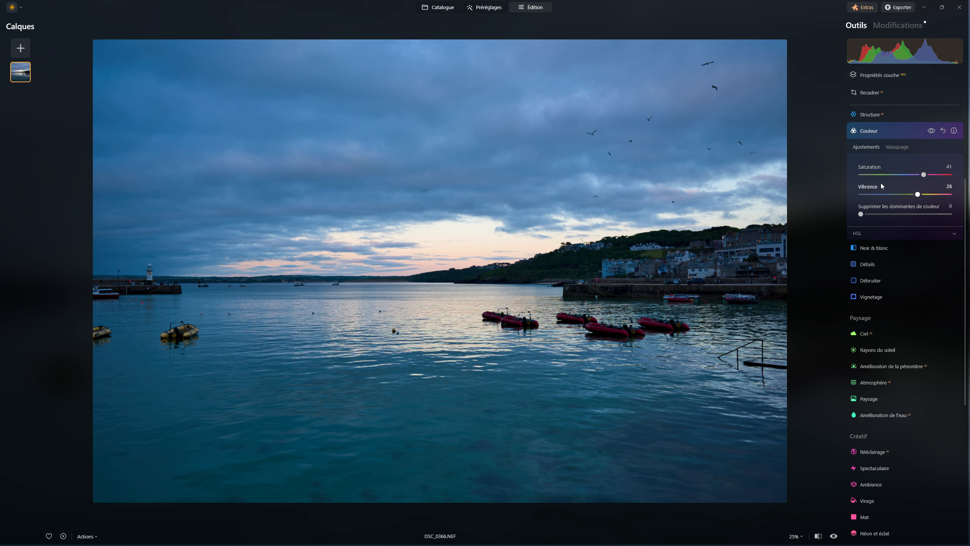
- Restrict the Couleur adjustment with a Luminosité mask covering the bright sky and water reflections, extending its soft transition into the midtones
left_click(897, 147)
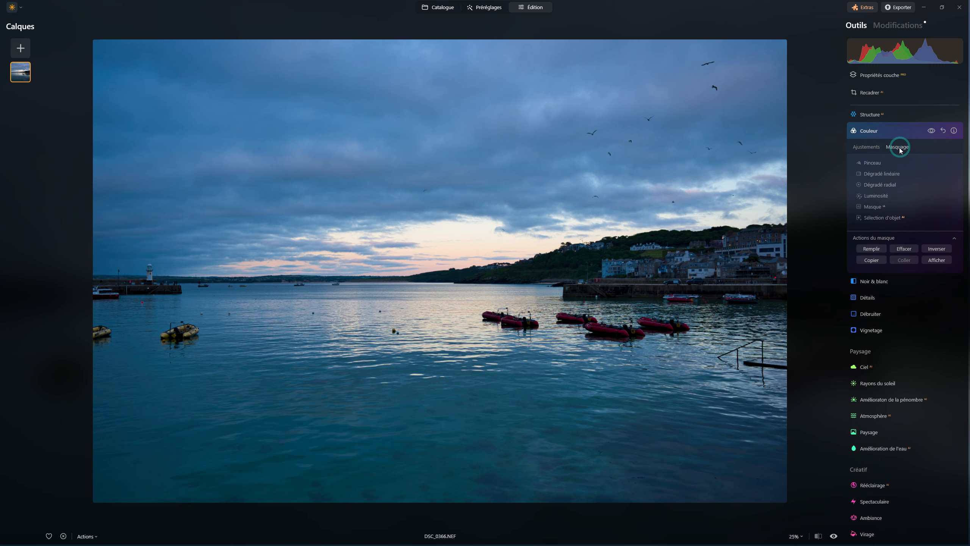
left_click(876, 196)
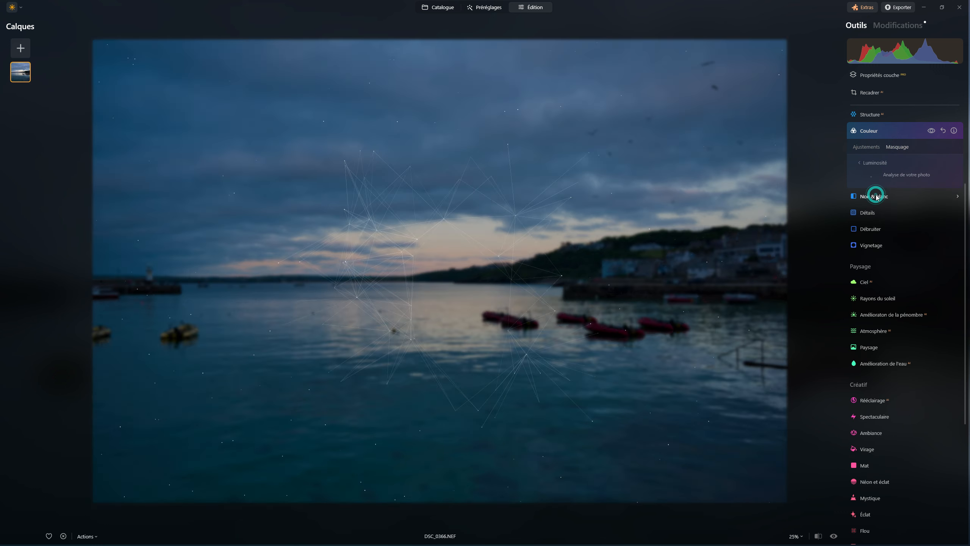
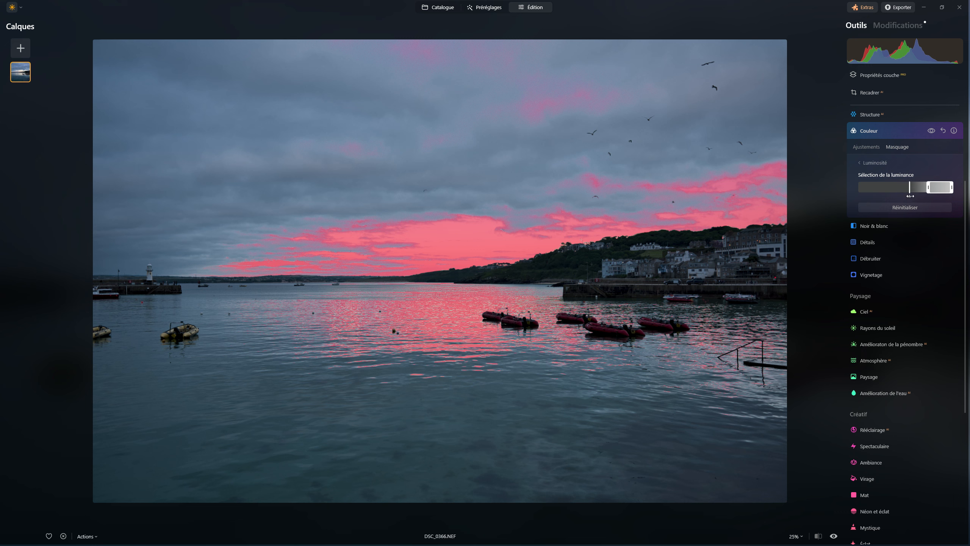
mouse_move(909, 190)
left_mouse_down()
mouse_move(924, 194)
mouse_move(839, 182)
left_mouse_up()
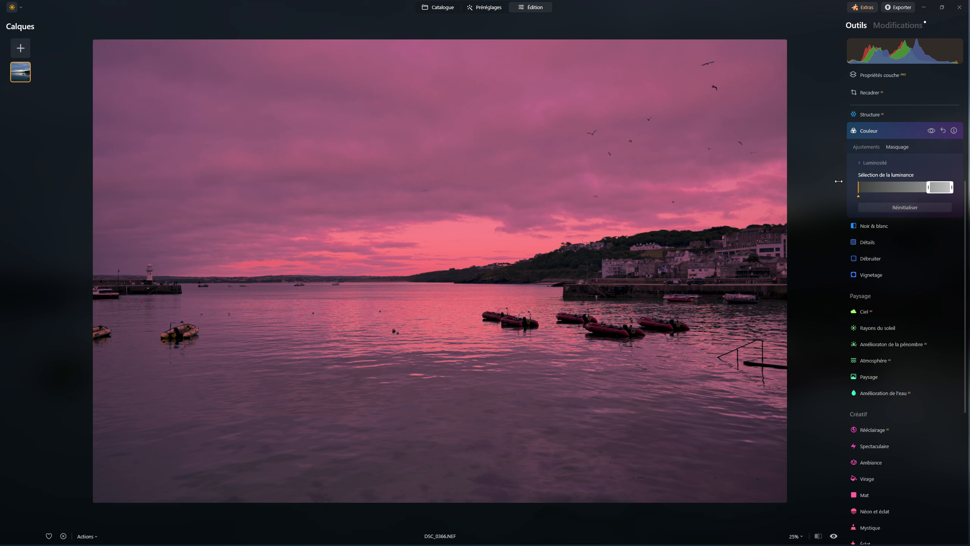
left_click_drag(858, 187, 906, 189)
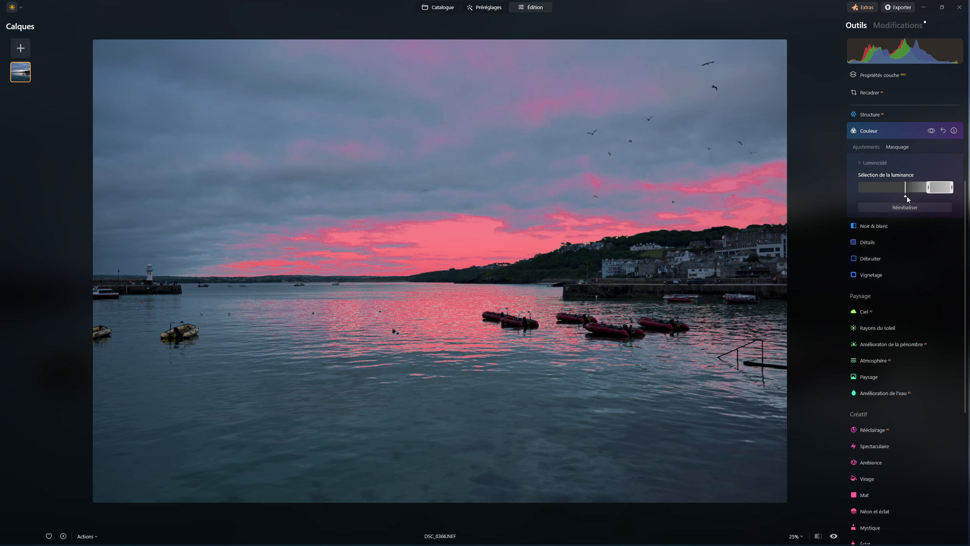
mouse_move(906, 196)
left_mouse_down()
mouse_move(893, 195)
mouse_move(911, 193)
mouse_move(903, 191)
left_mouse_up()
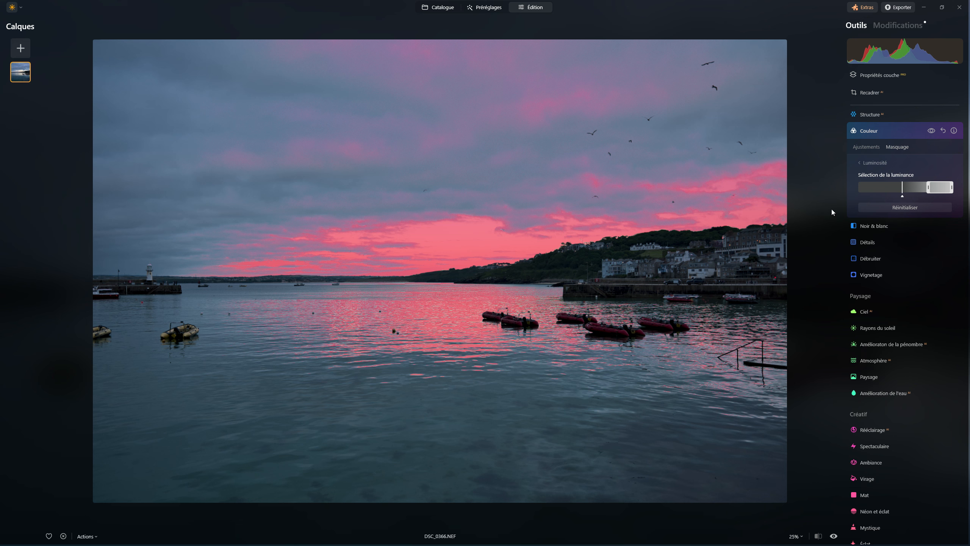
left_click_drag(903, 195, 908, 195)
left_click(864, 162)
- Erase the Couleur mask from the upper sky using the brush at size 100, softness 100 and intensity 100
left_click(865, 163)
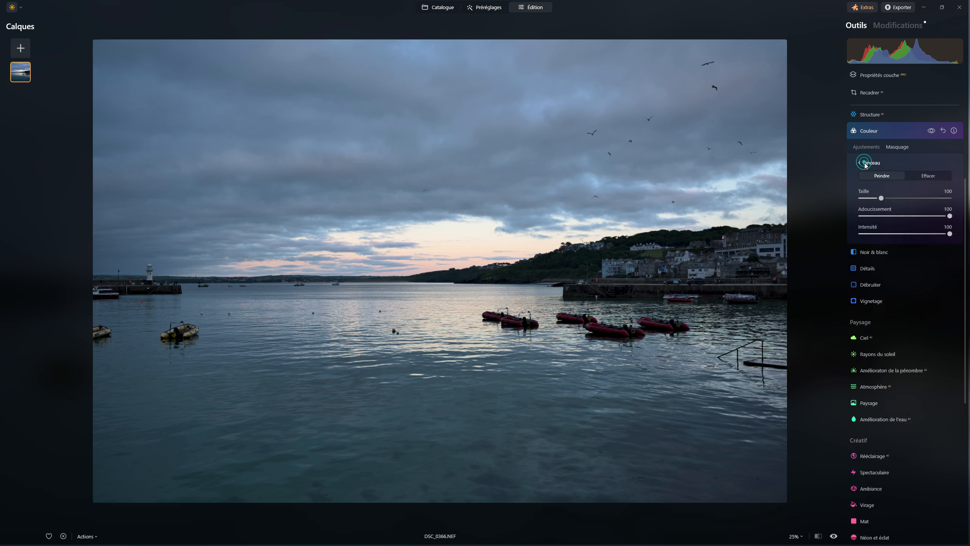
left_click(929, 176)
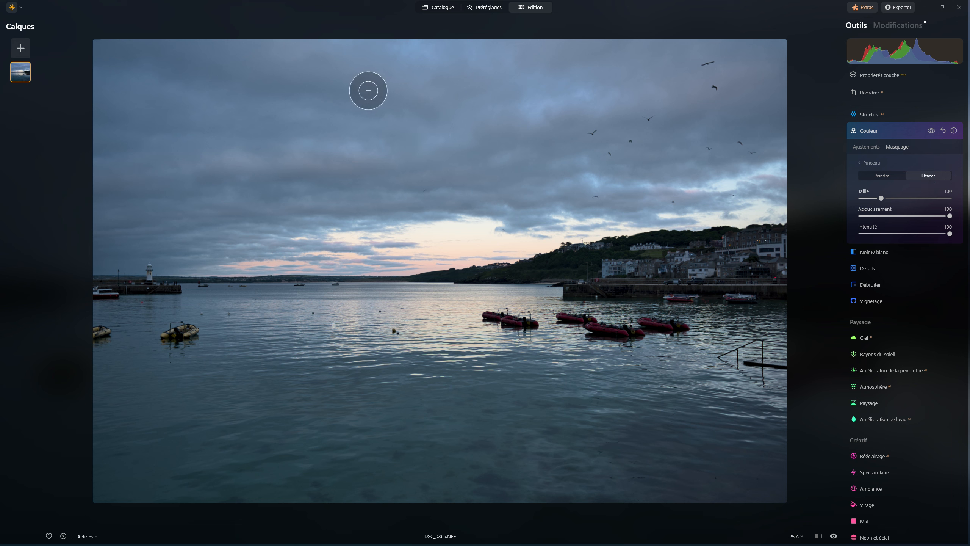
mouse_move(367, 90)
left_mouse_down()
mouse_move(535, 88)
mouse_move(362, 71)
mouse_move(566, 44)
mouse_move(665, 63)
mouse_move(658, 78)
mouse_move(345, 149)
mouse_move(451, 132)
mouse_move(445, 88)
left_mouse_up()
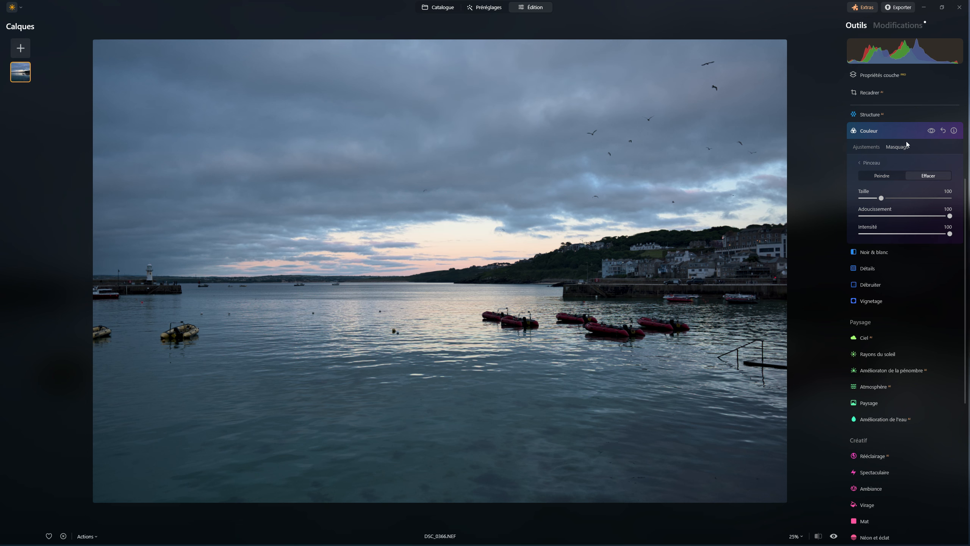
- Set the masked Couleur adjustment to Saturation 18 and Vibrance 27, and return to its list of masking tools
left_click(874, 148)
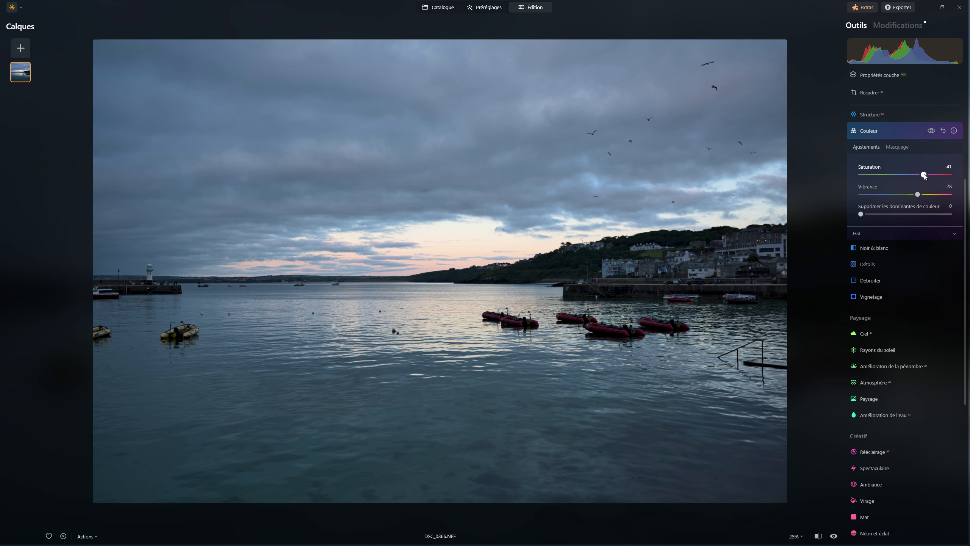
left_click_drag(924, 175, 903, 194)
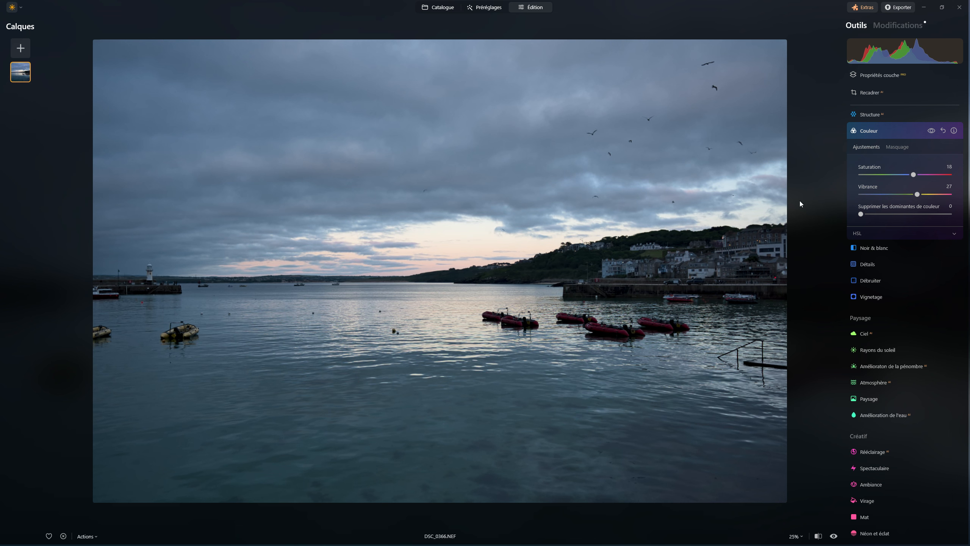
left_click(898, 148)
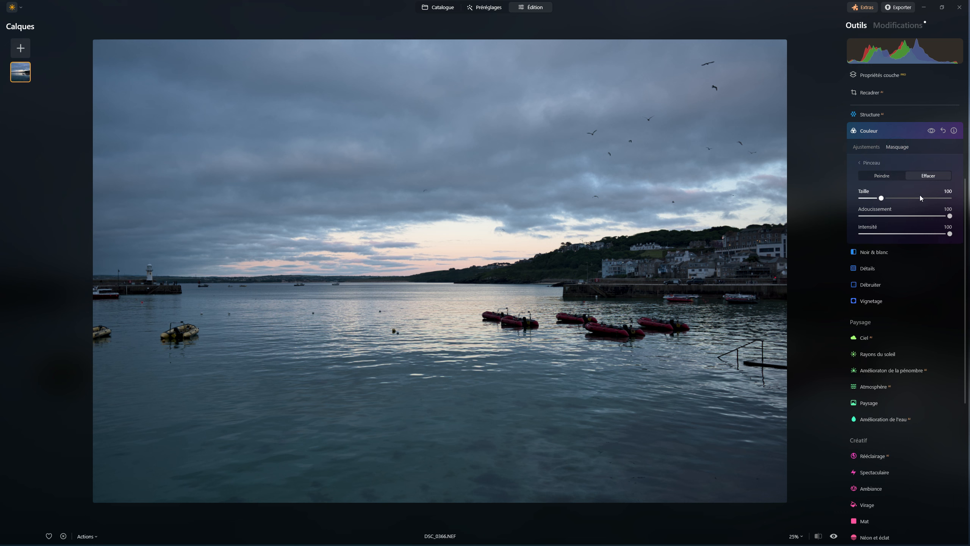
left_click(860, 163)
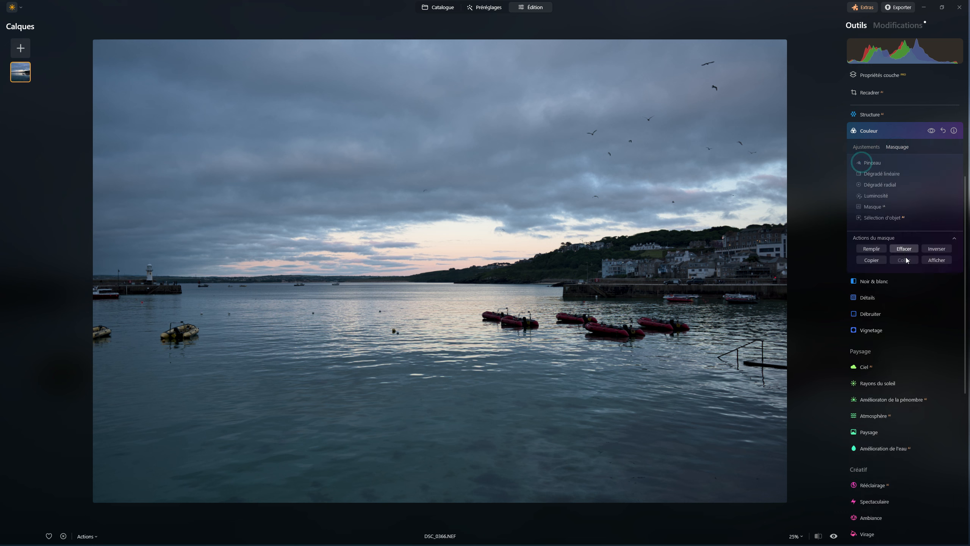
- Check the Couleur mask overlay, and add a second Couleur adjustment with Saturation 44 and Vibrance 42
left_click(934, 260)
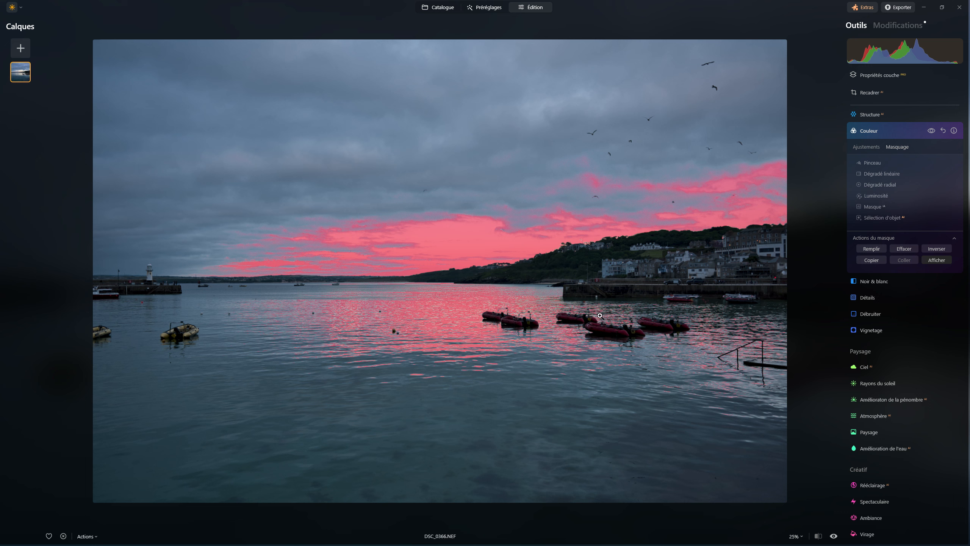
left_click(873, 147)
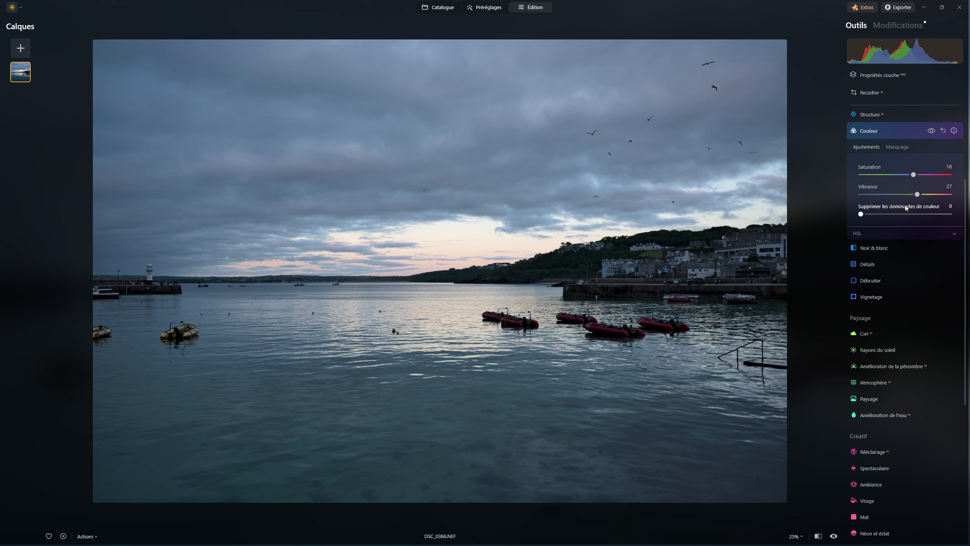
left_click(874, 127)
left_click(874, 131)
left_click_drag(905, 174, 924, 194)
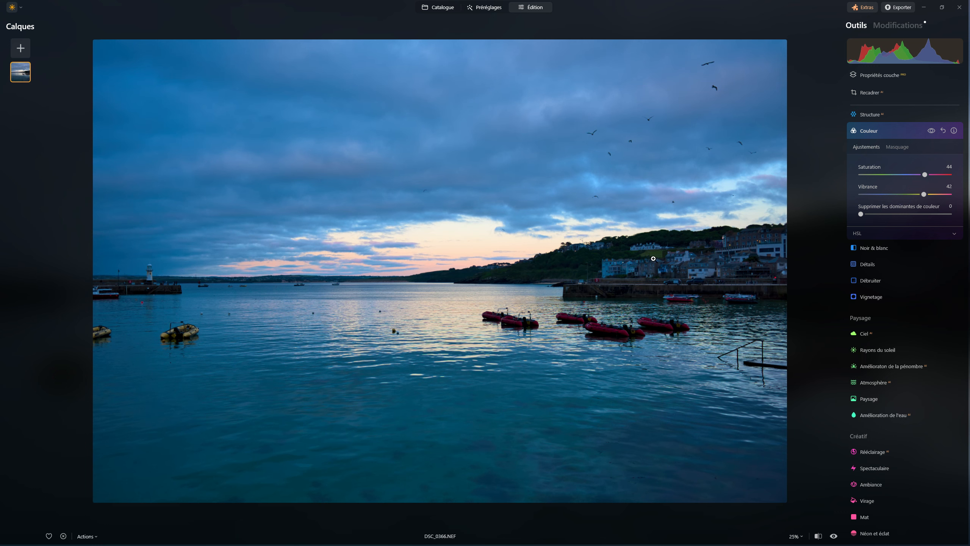
- Restrict the second Couleur adjustment with a Luminosité mask excluding the brightest sky and reflections, extending its soft transition into the highlights
left_click(904, 148)
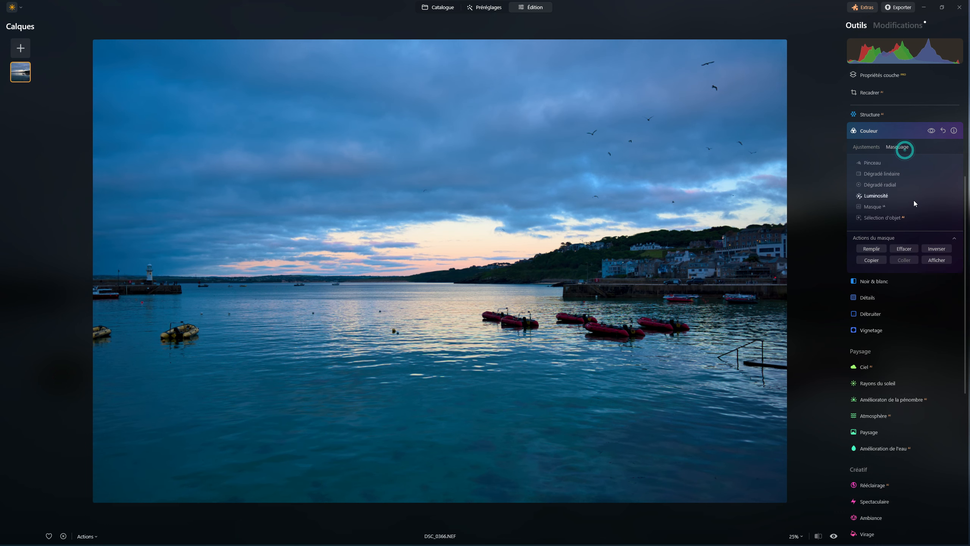
left_click(881, 195)
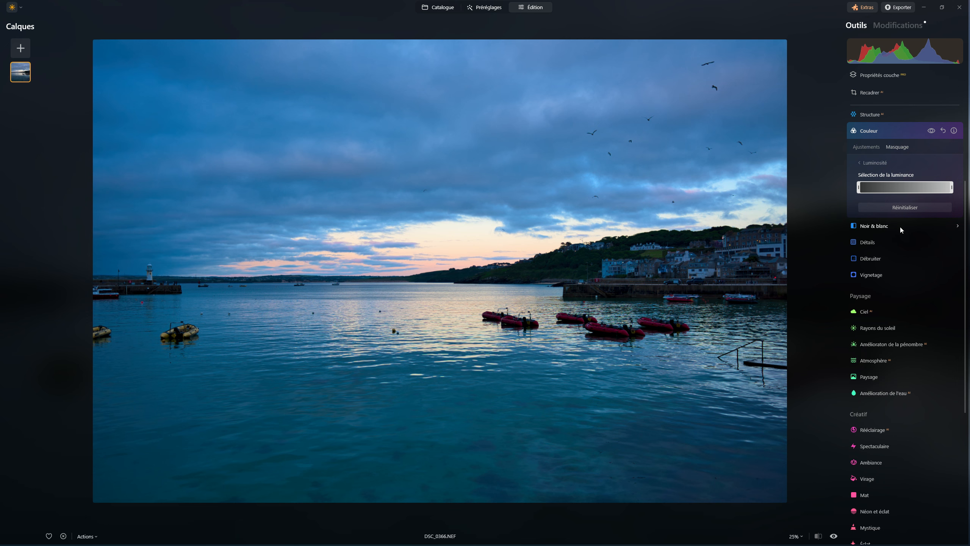
left_click(952, 189)
left_click_drag(952, 188, 918, 184)
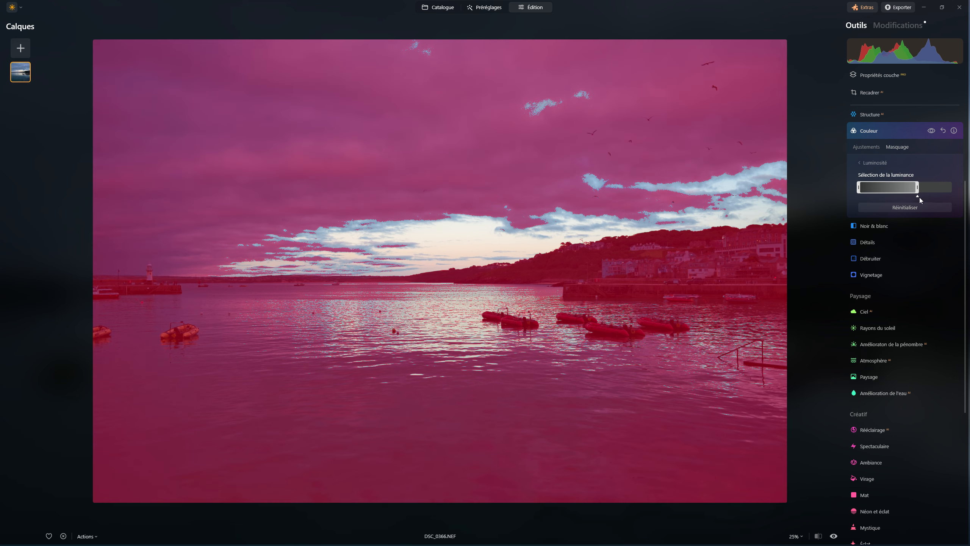
left_click_drag(918, 196, 937, 196)
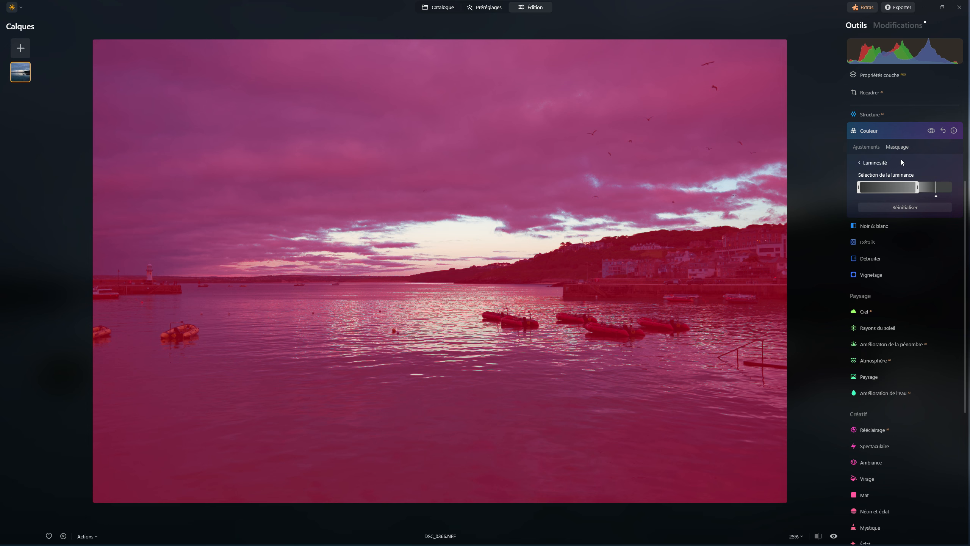
- Set the second, masked Couleur adjustment to Saturation 41 and Vibrance 25
left_click(868, 150)
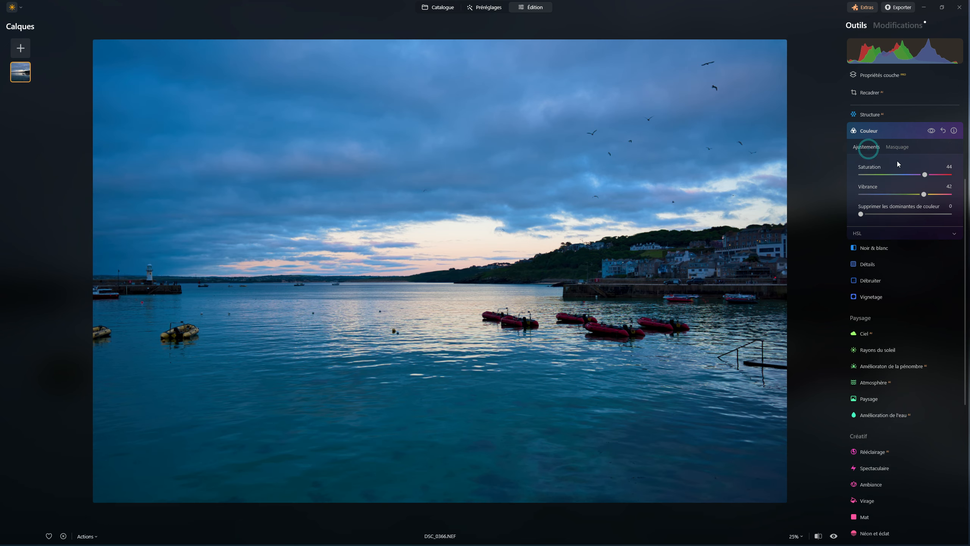
left_click_drag(927, 173, 917, 194)
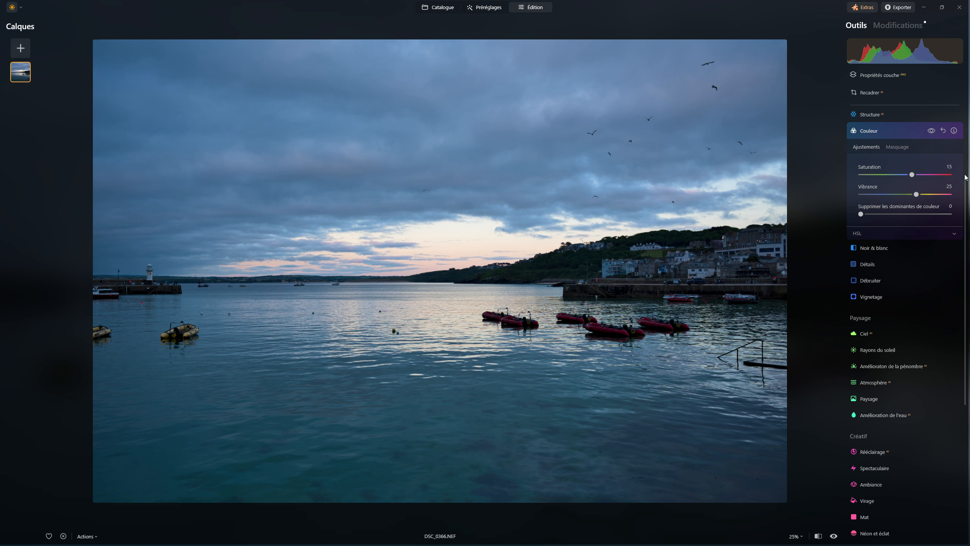
left_click_drag(914, 176, 925, 174)
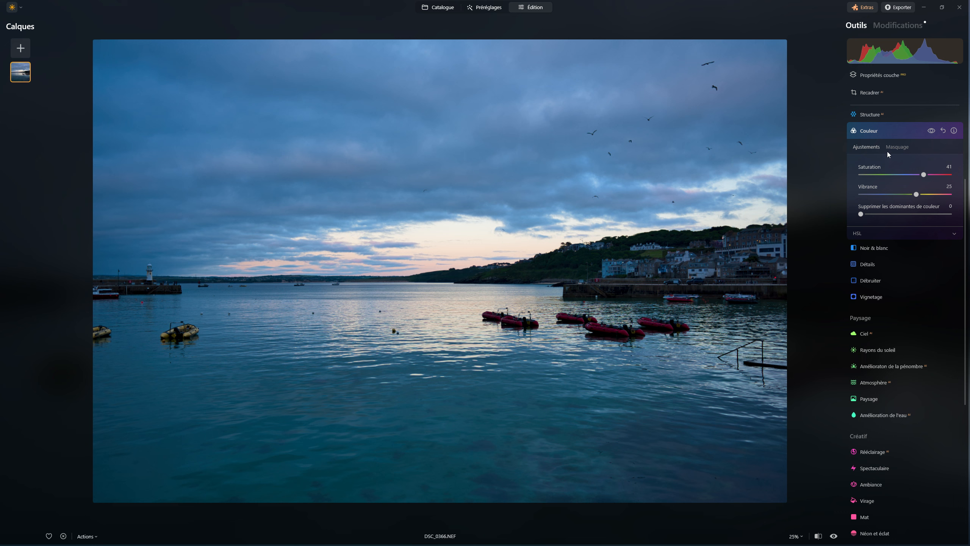
- Add a third Couleur adjustment with Saturation 16
left_click(882, 132)
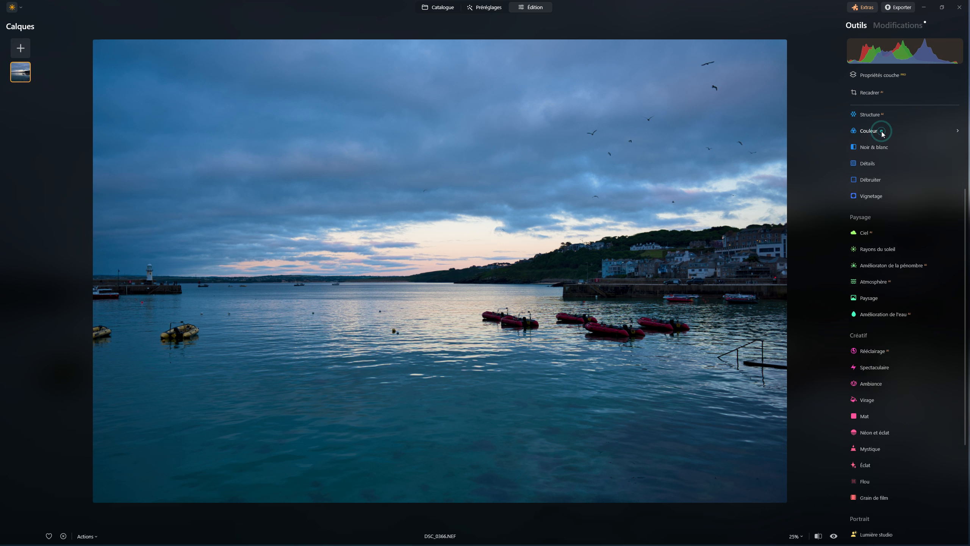
left_click(882, 131)
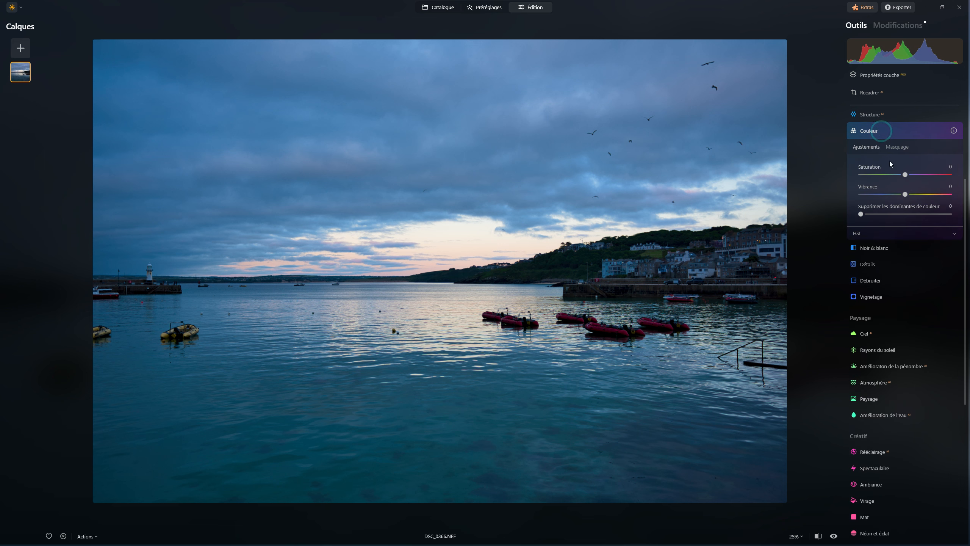
mouse_move(905, 176)
left_mouse_down()
mouse_move(933, 175)
mouse_move(902, 170)
mouse_move(912, 169)
left_mouse_up()
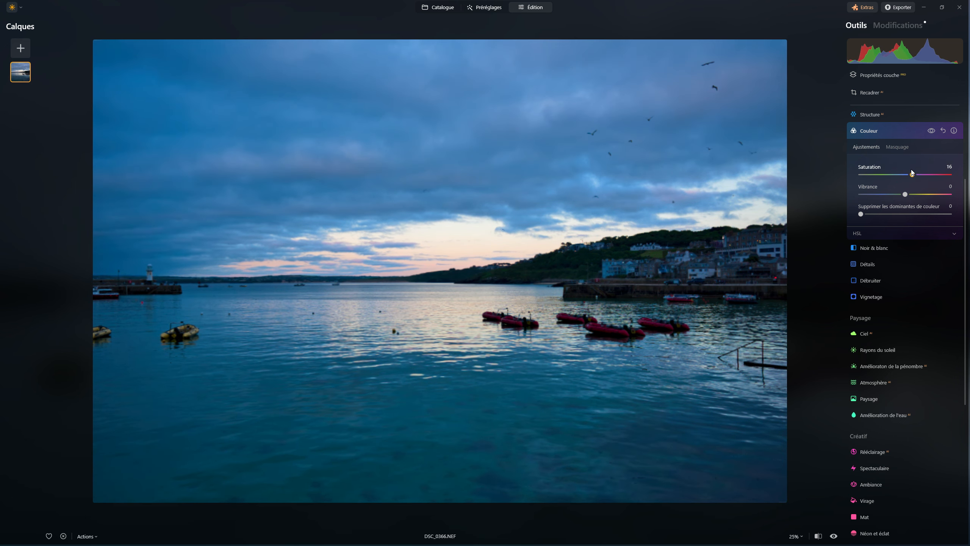
- Restrict the third Couleur adjustment with a Luminosité mask narrowed to the midtones of the clouds and water
left_click(897, 148)
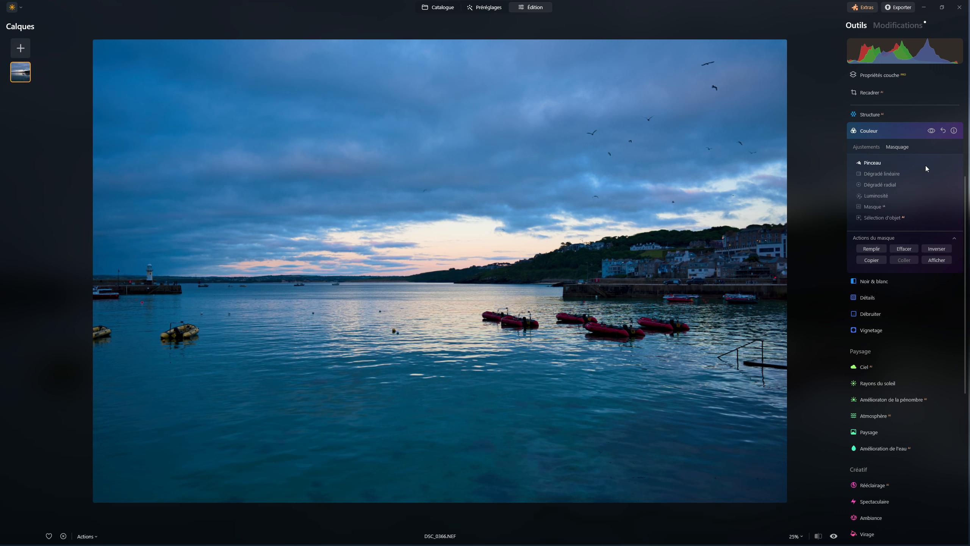
left_click(873, 195)
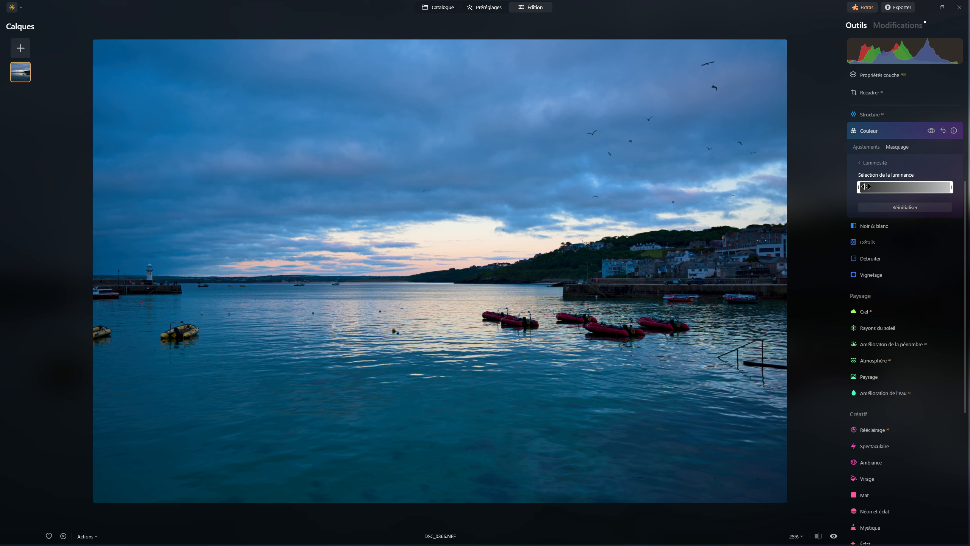
left_click_drag(860, 187, 890, 187)
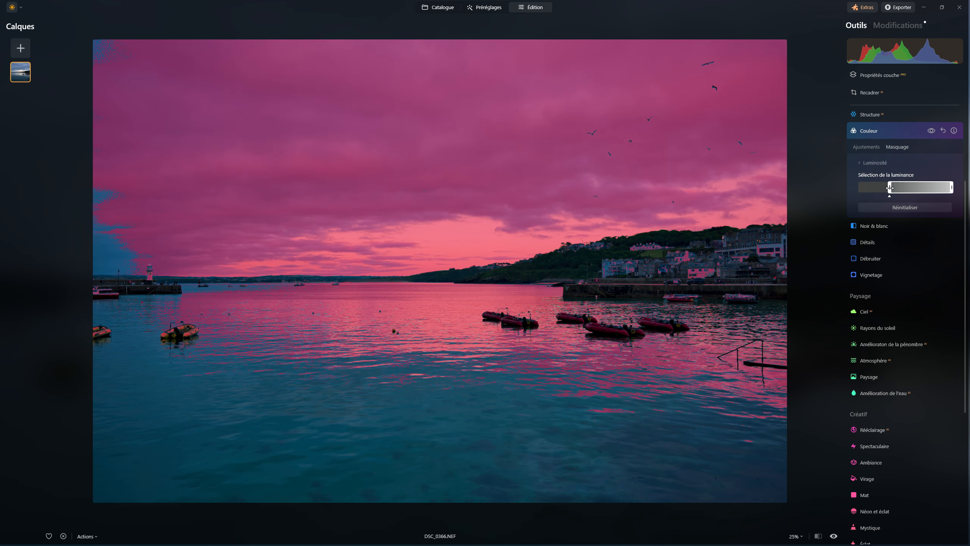
left_click(950, 187)
left_click_drag(951, 188, 911, 184)
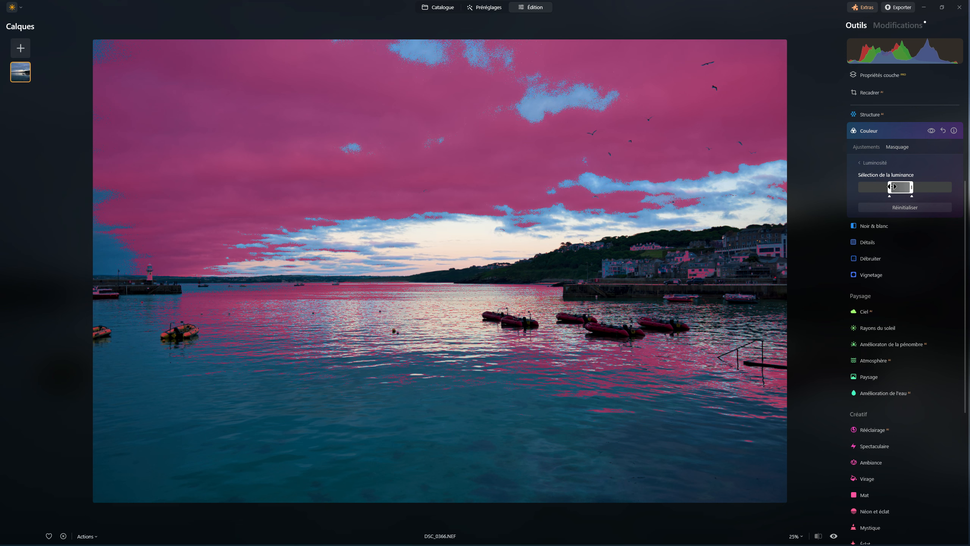
left_click_drag(902, 186, 900, 186)
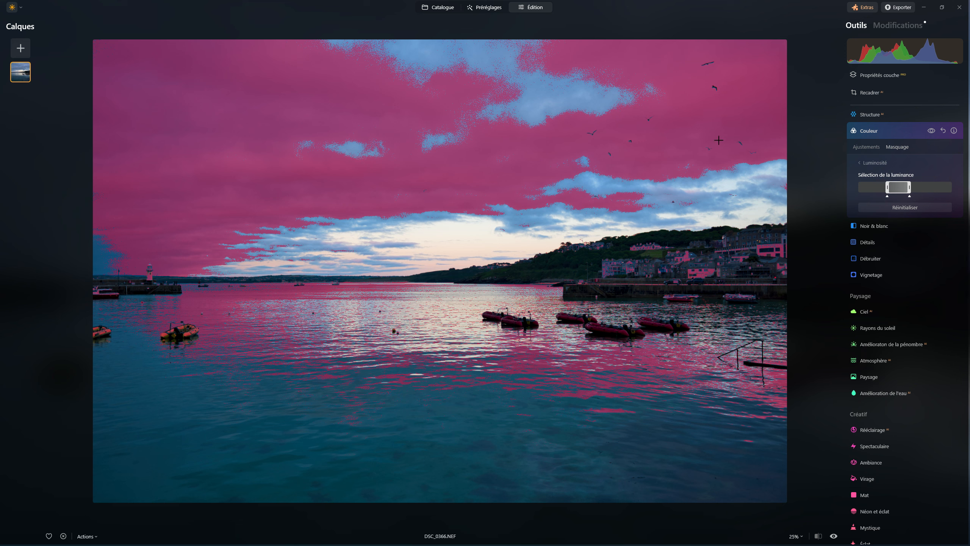
- Add soft transitions on both sides of the mask's luminance range, and shift the whole range through the highlights to the shadows
left_click(888, 197)
left_click_drag(887, 196, 915, 196)
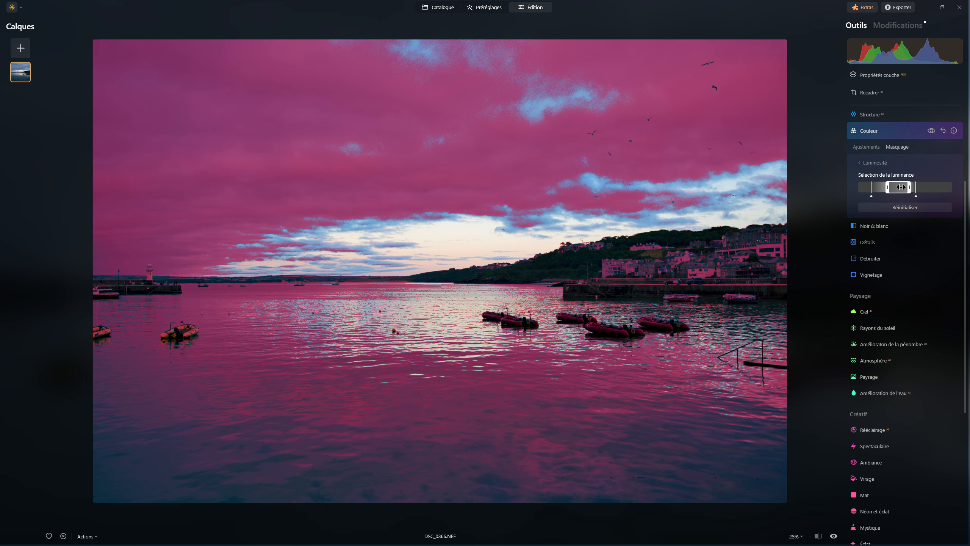
left_click_drag(899, 187, 934, 189)
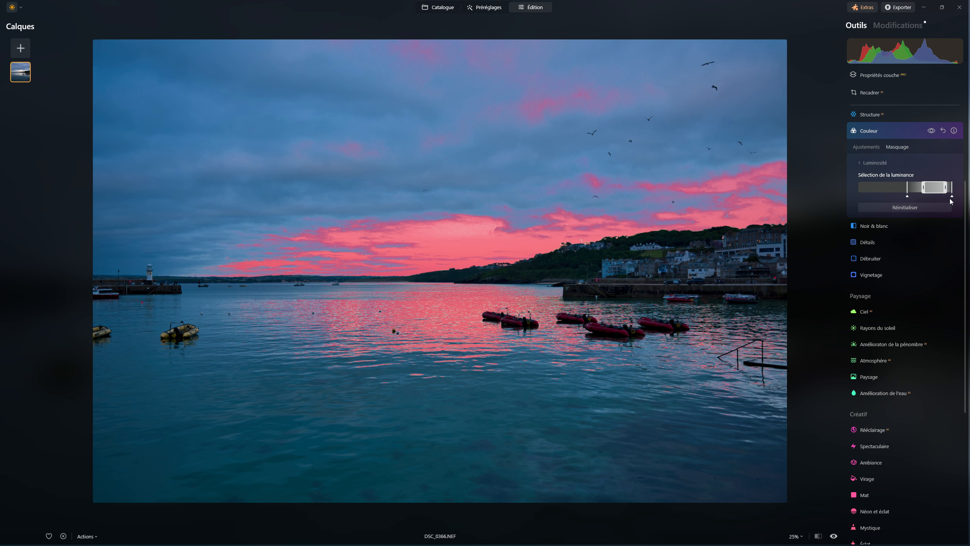
left_click_drag(936, 187, 879, 183)
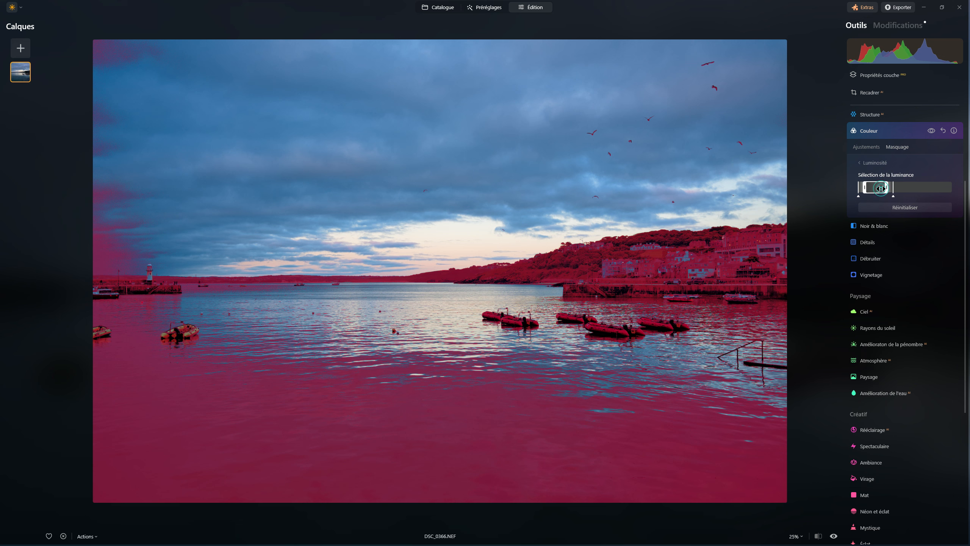
left_click_drag(881, 192, 887, 190)
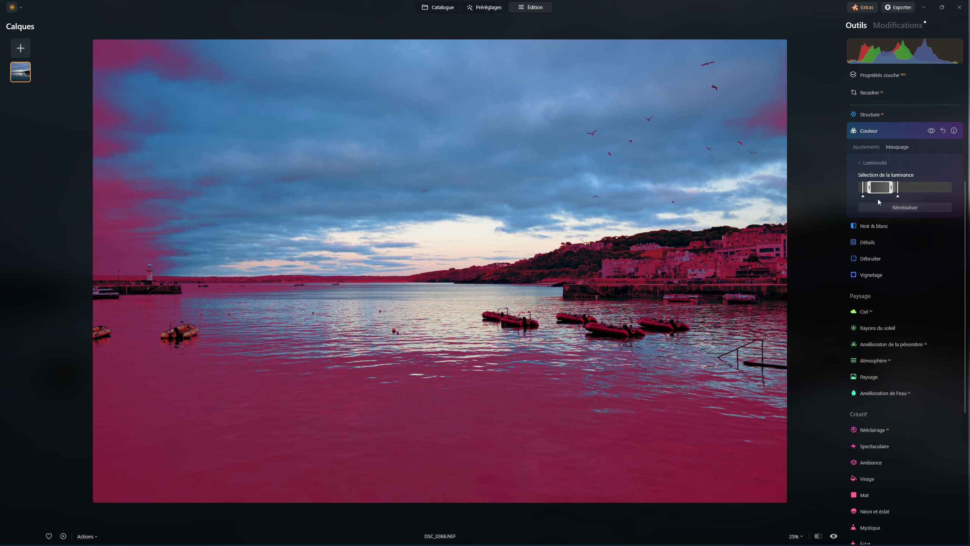
- Narrow the mask's luminance range to a hard-edged band without soft transitions, and extend it to the darkest tones
left_click(893, 188)
left_click_drag(893, 188, 873, 187)
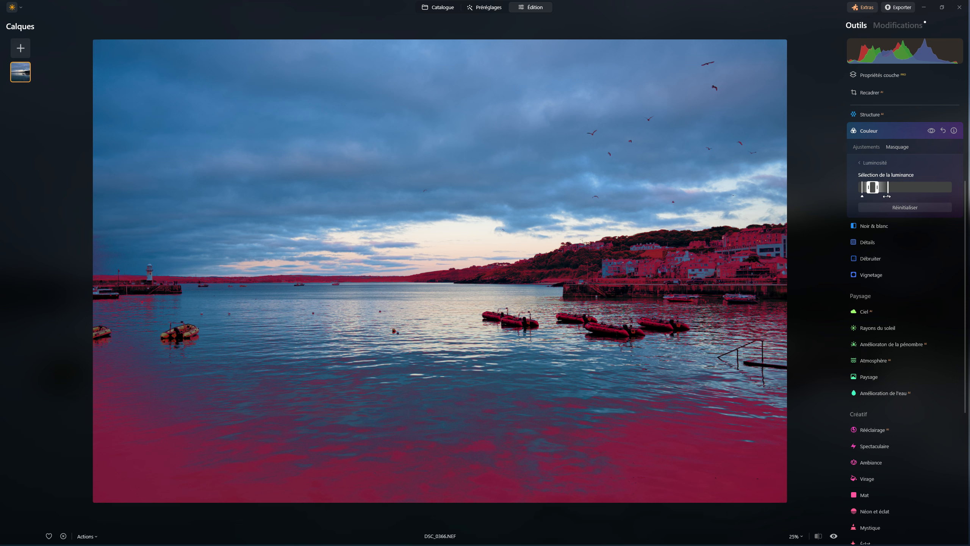
left_click_drag(887, 196, 868, 195)
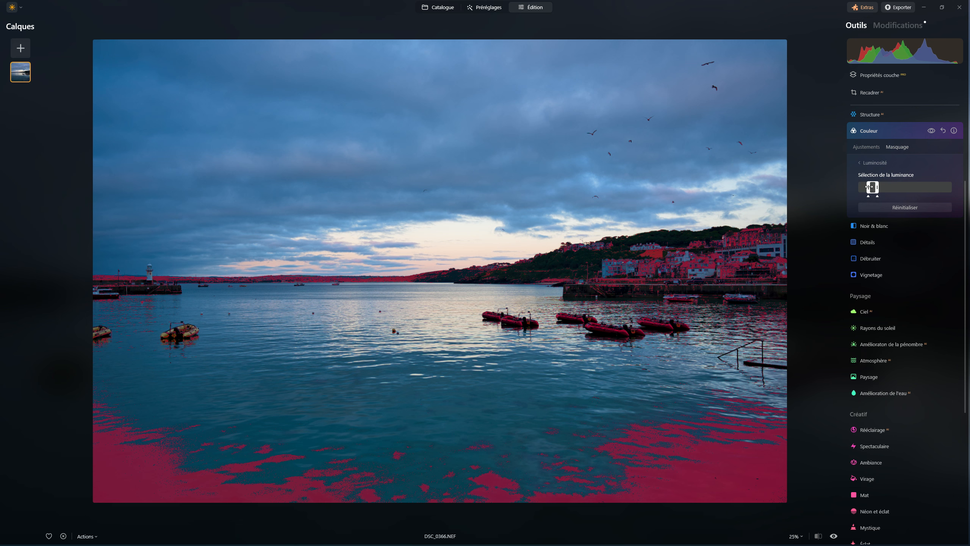
left_click_drag(870, 187, 847, 189)
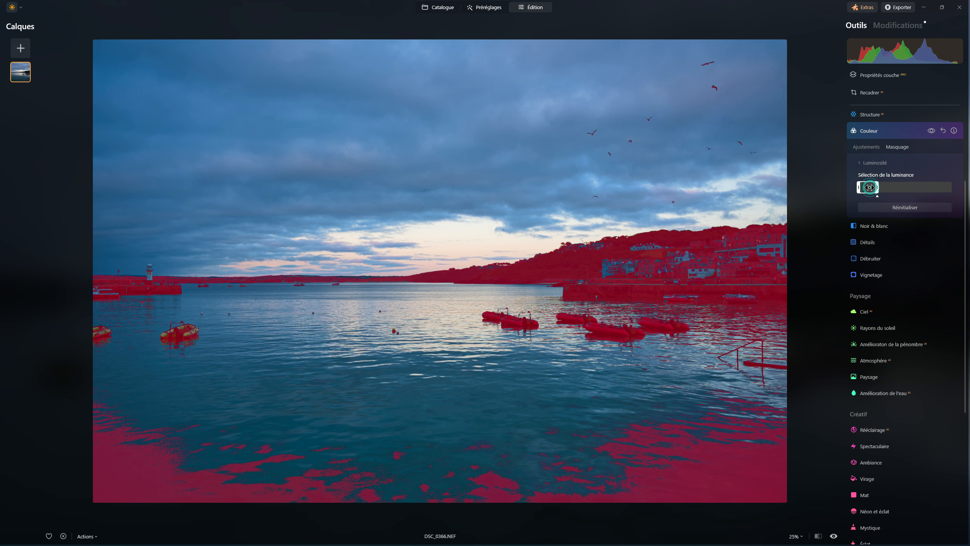
- Shift the hard-edged luminance range through the midtones and darkest tones, ending on the brightest sky and reflections
left_click_drag(873, 187, 887, 187)
left_click_drag(885, 188, 890, 187)
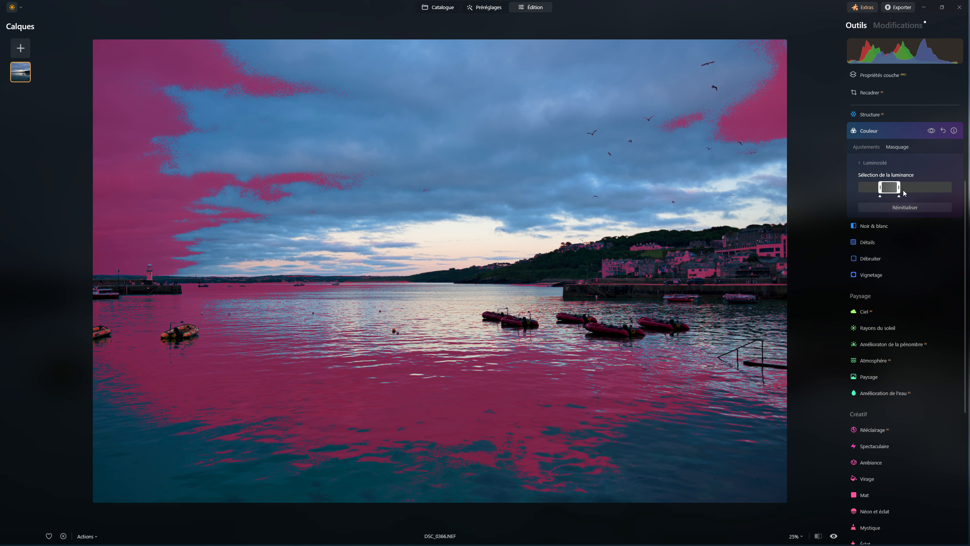
mouse_move(889, 187)
left_mouse_down()
mouse_move(940, 187)
mouse_move(892, 180)
left_mouse_up()
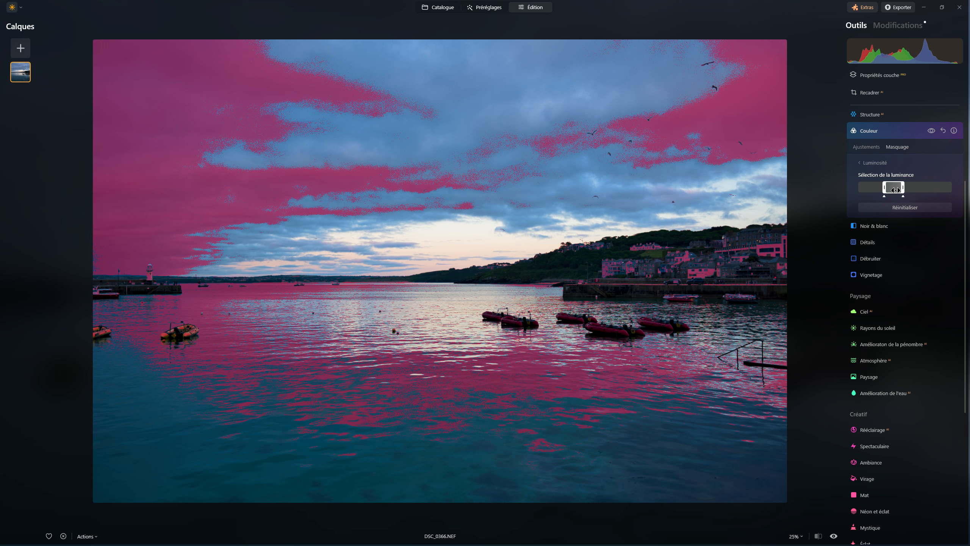
left_click_drag(894, 189, 856, 192)
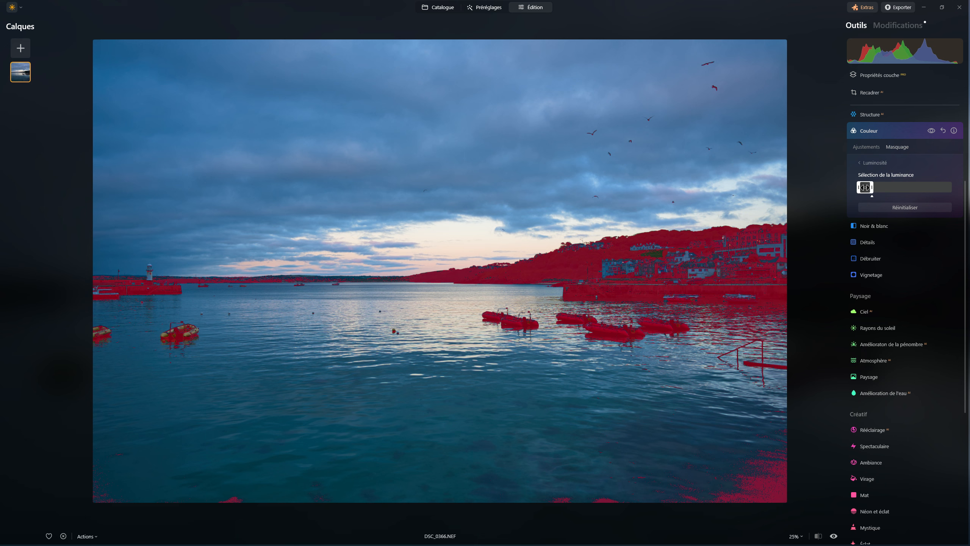
left_click(865, 187)
left_click_drag(866, 188, 941, 188)
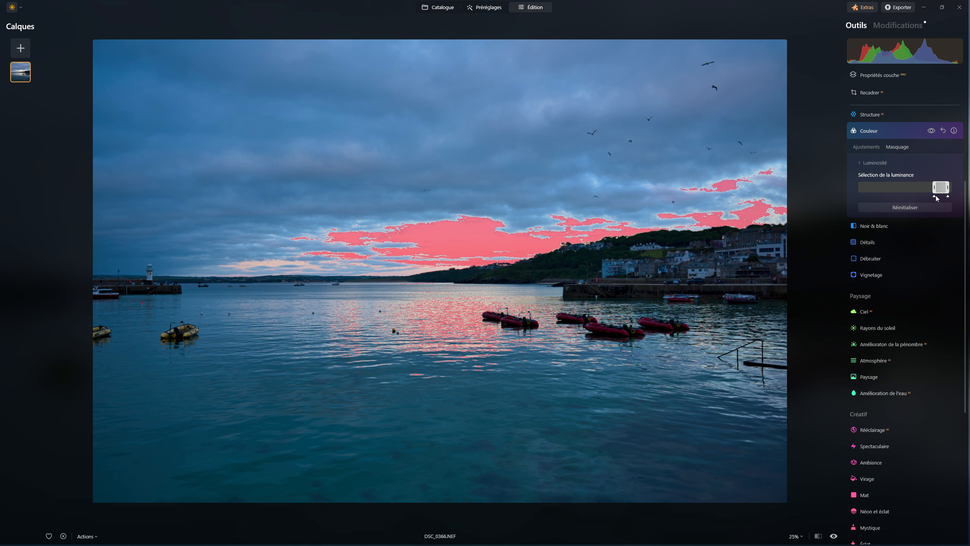
- Extend the highlight mask's soft transition into the midtones, and widen its luminance range down to the darkest tones
left_click_drag(934, 196, 909, 189)
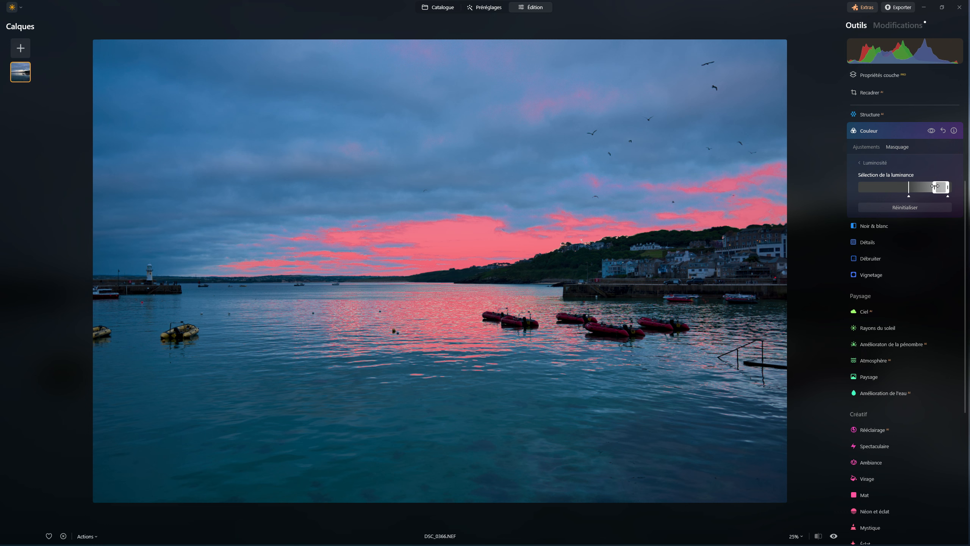
left_click_drag(935, 186, 858, 187)
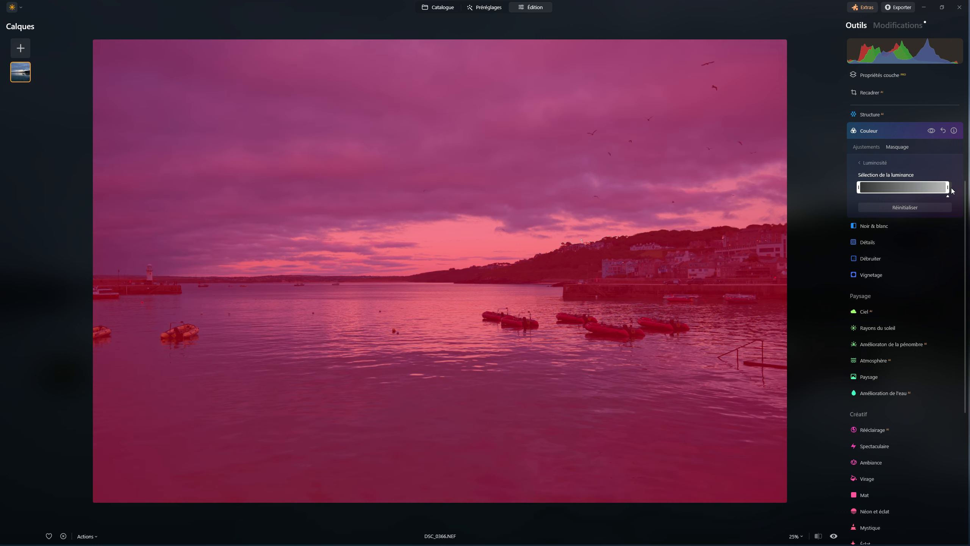
left_click_drag(948, 187, 950, 187)
- Limit the mask's luminance range to the brightest tones, and switch it to only the darkest tones
left_click_drag(859, 187, 934, 193)
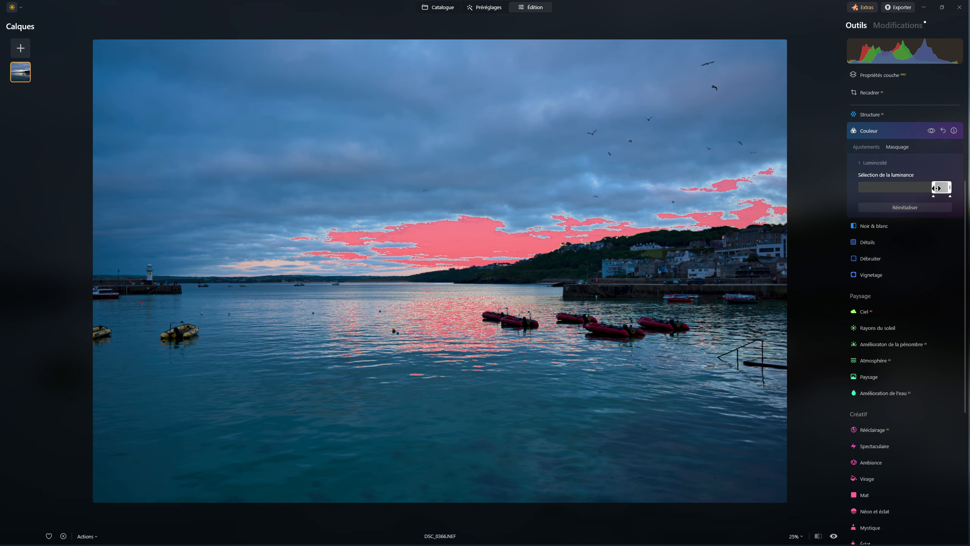
left_click_drag(935, 188, 878, 187)
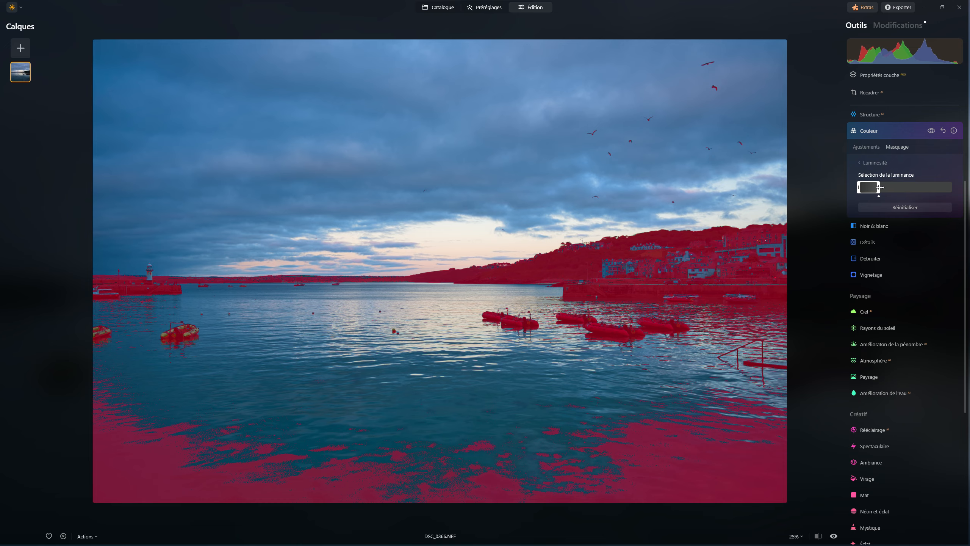
- Set the mask's luminance range to the midtones with soft transitions on both sides, and widen it back to all tones
left_click_drag(880, 186, 954, 187)
left_click_drag(859, 187, 886, 186)
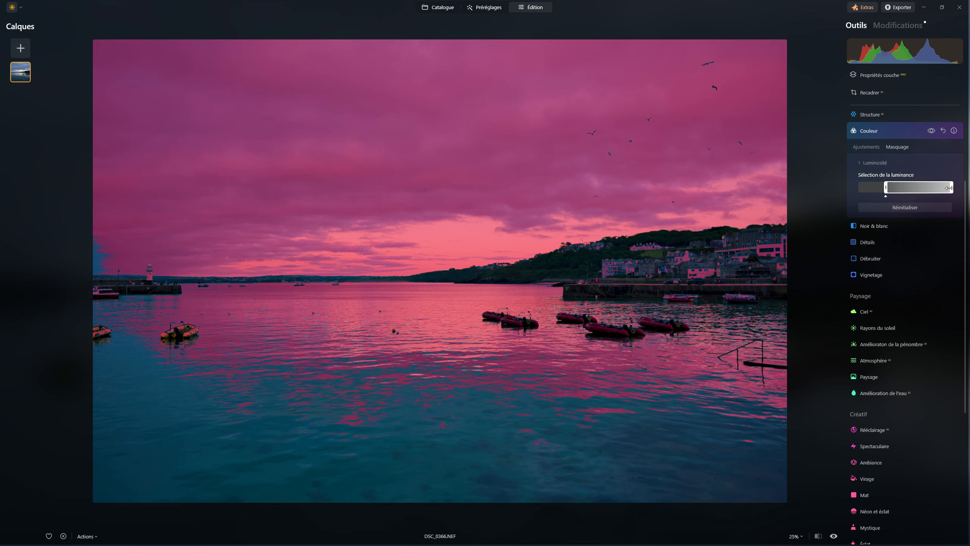
mouse_move(949, 188)
left_mouse_down()
mouse_move(871, 196)
mouse_move(933, 197)
left_mouse_up()
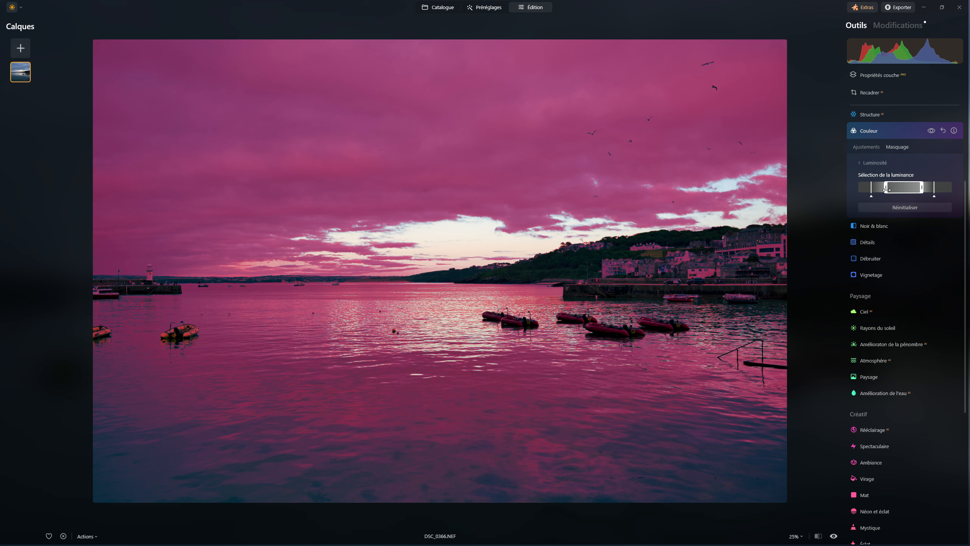
left_click_drag(887, 188, 858, 188)
left_click_drag(922, 188, 954, 188)
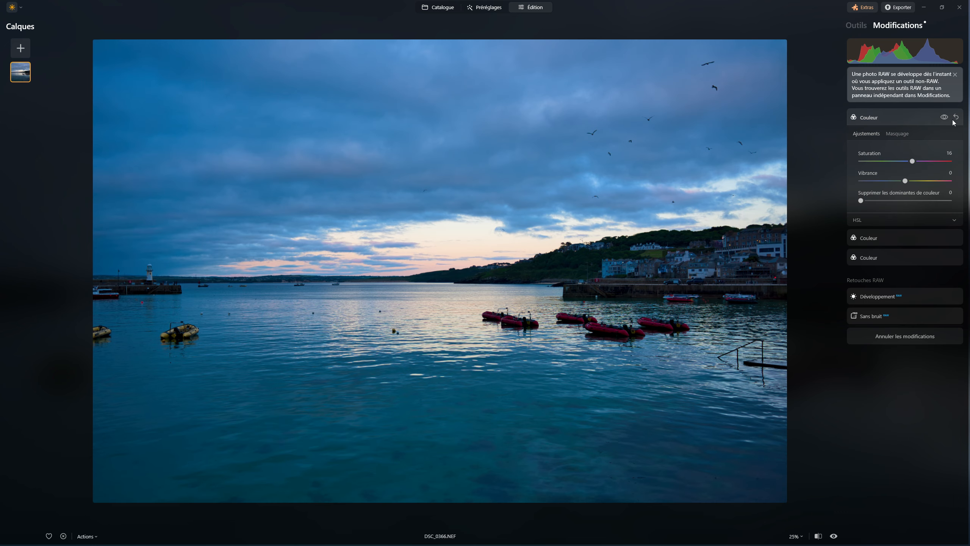
- Reset all three Couleur adjustments in the photo's list of applied modifications
left_click(957, 117)
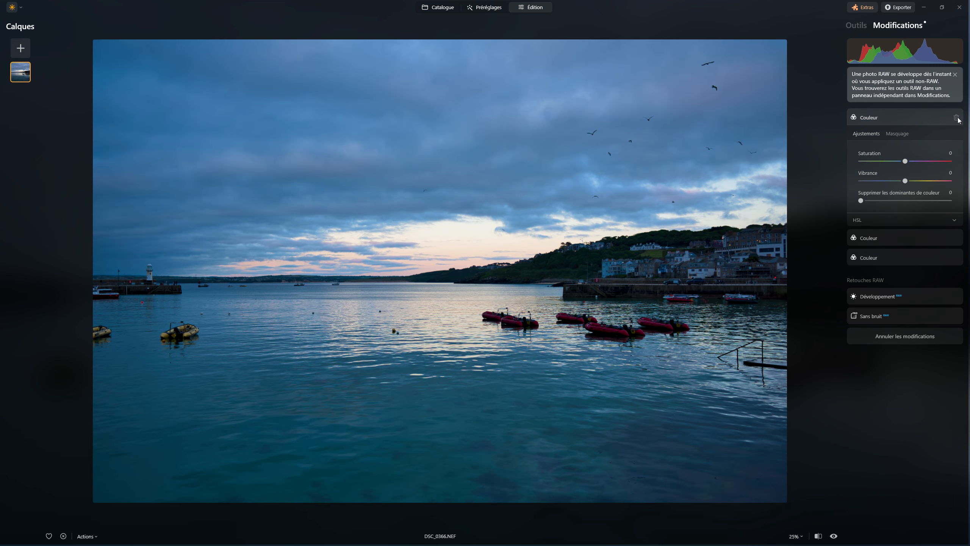
left_click(958, 117)
left_click(957, 118)
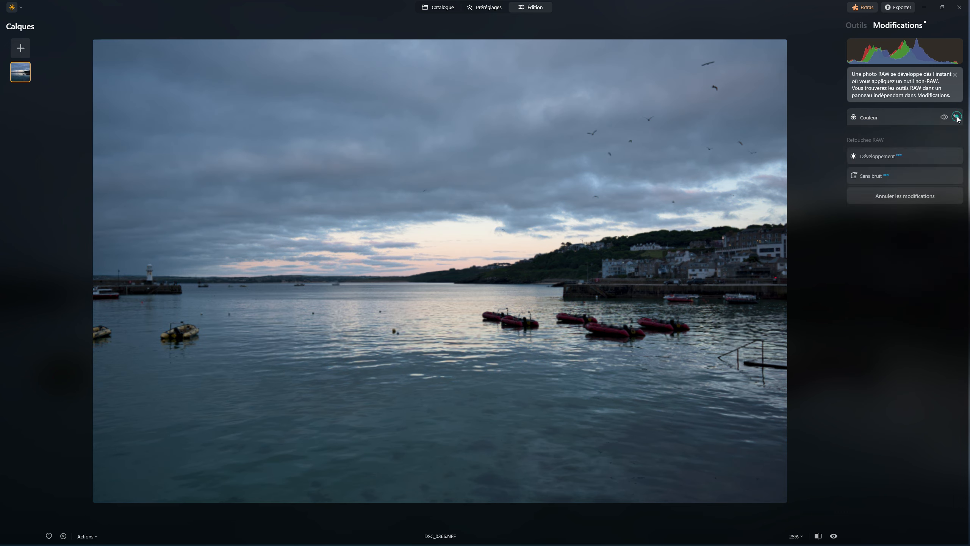
left_click(957, 117)
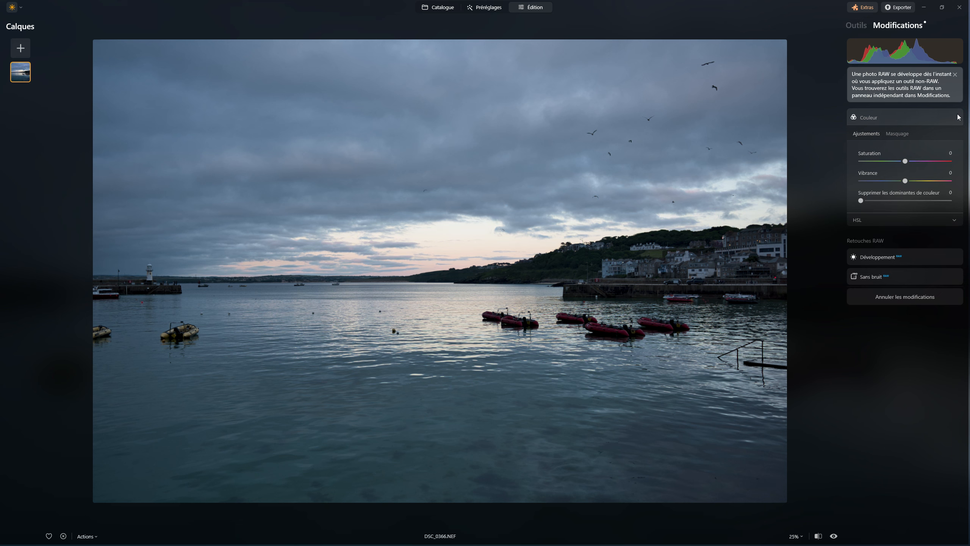